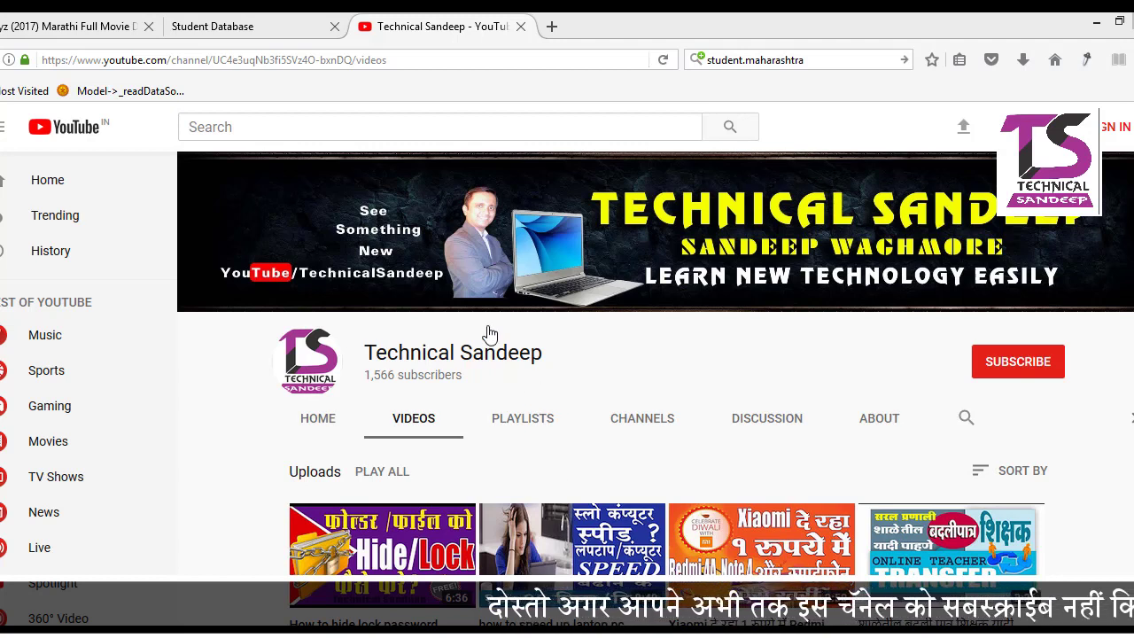
Step: Scroll through the Technical Sandeep channel's videos, then return to the Student Database portal tab
click(260, 34)
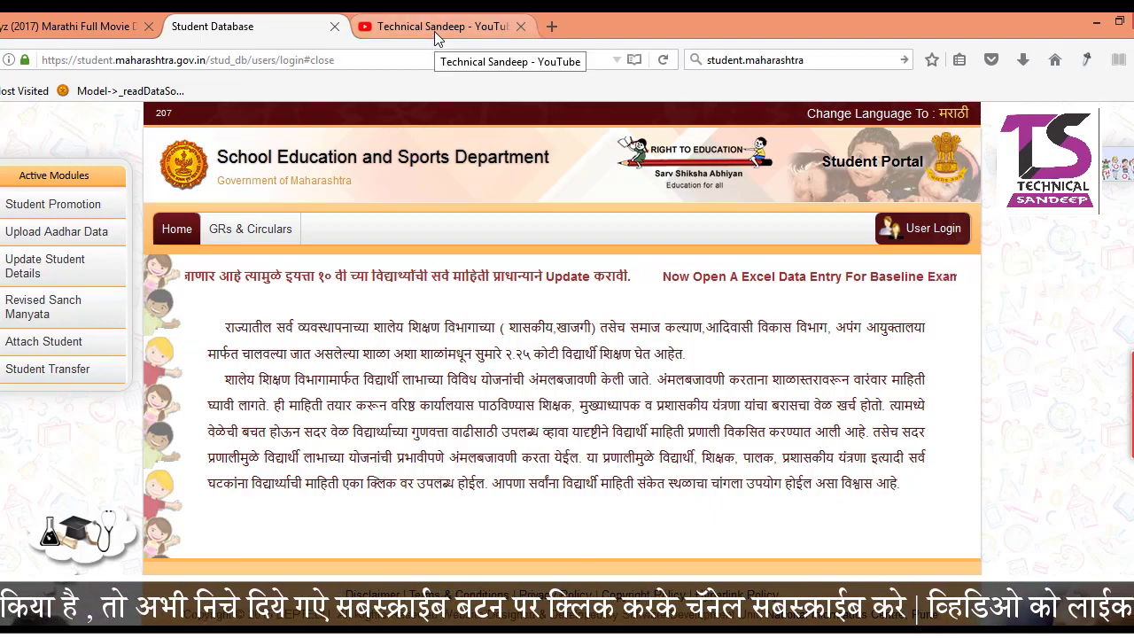
click(434, 32)
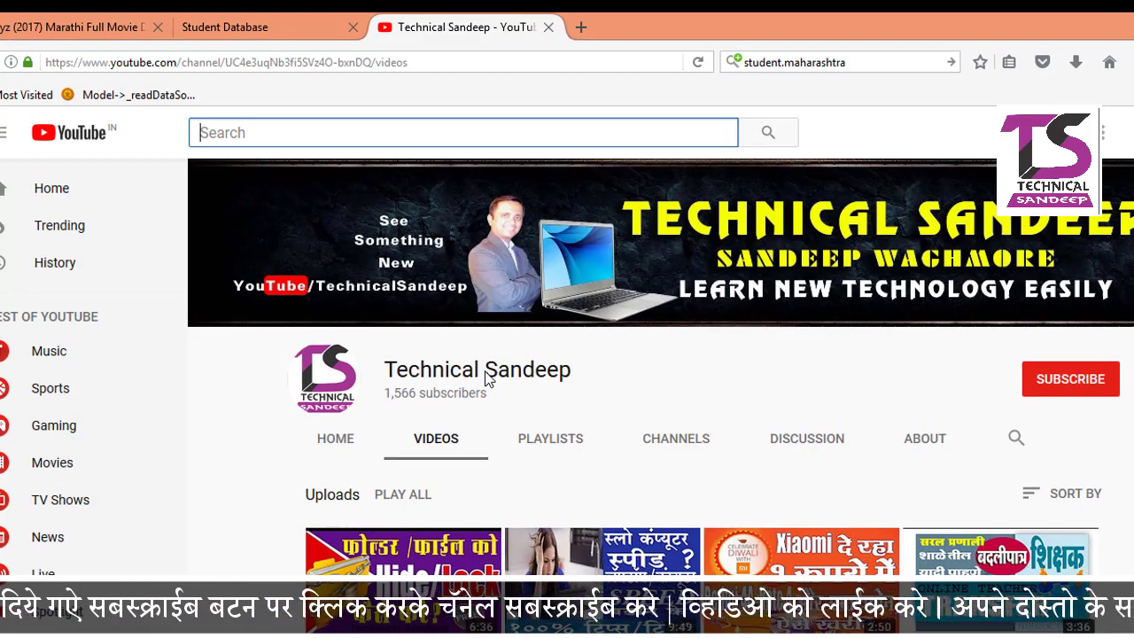
scroll(487, 372, down, 2)
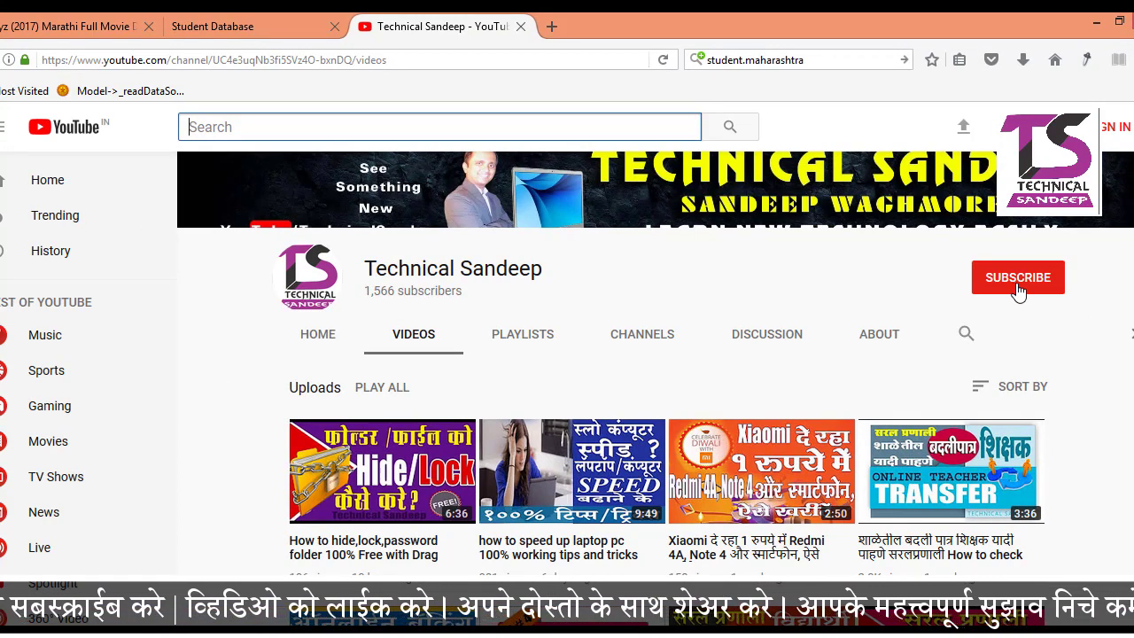
scroll(924, 398, down, 3)
scroll(924, 400, down, 1)
scroll(924, 403, down, 2)
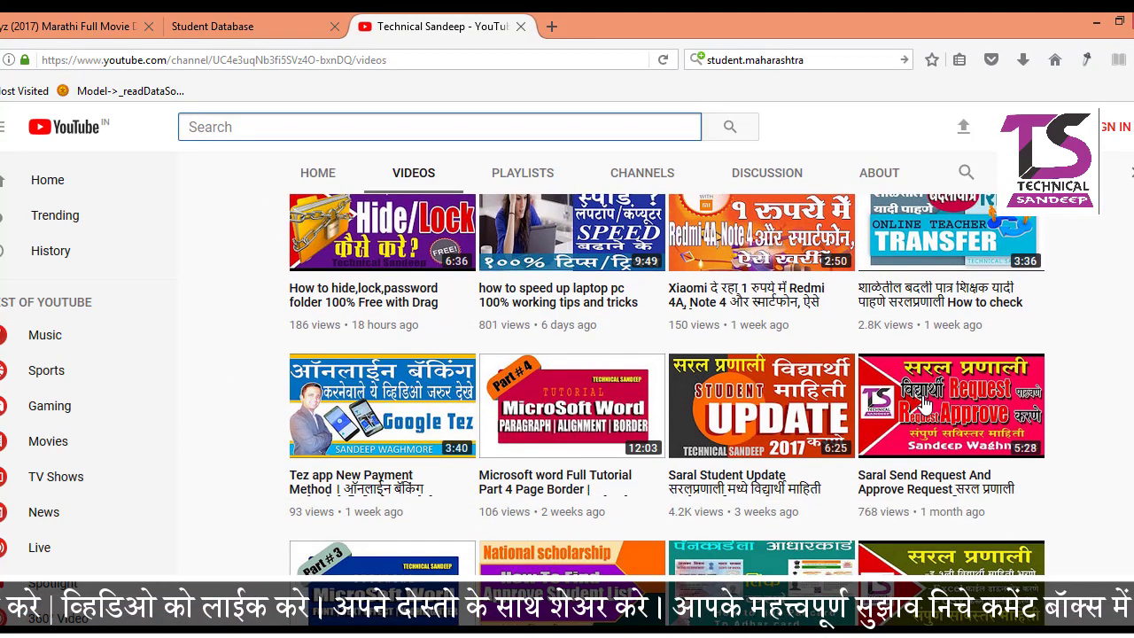
scroll(924, 403, down, 3)
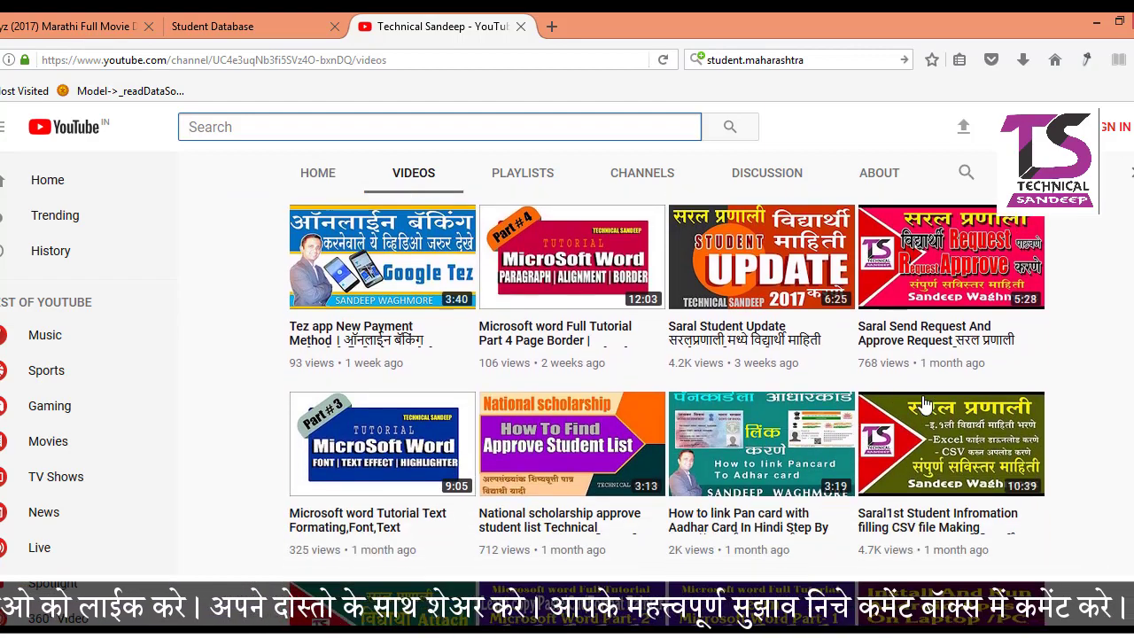
scroll(924, 403, down, 2)
scroll(924, 403, down, 1)
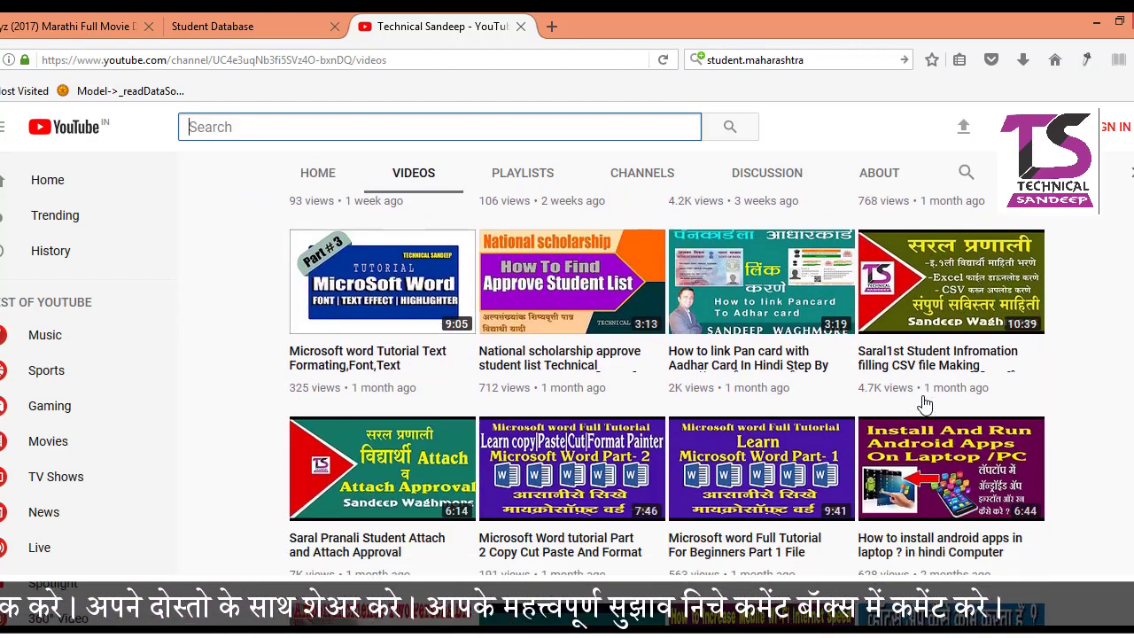
scroll(924, 403, down, 2)
key(ctrl+shift+Tab)
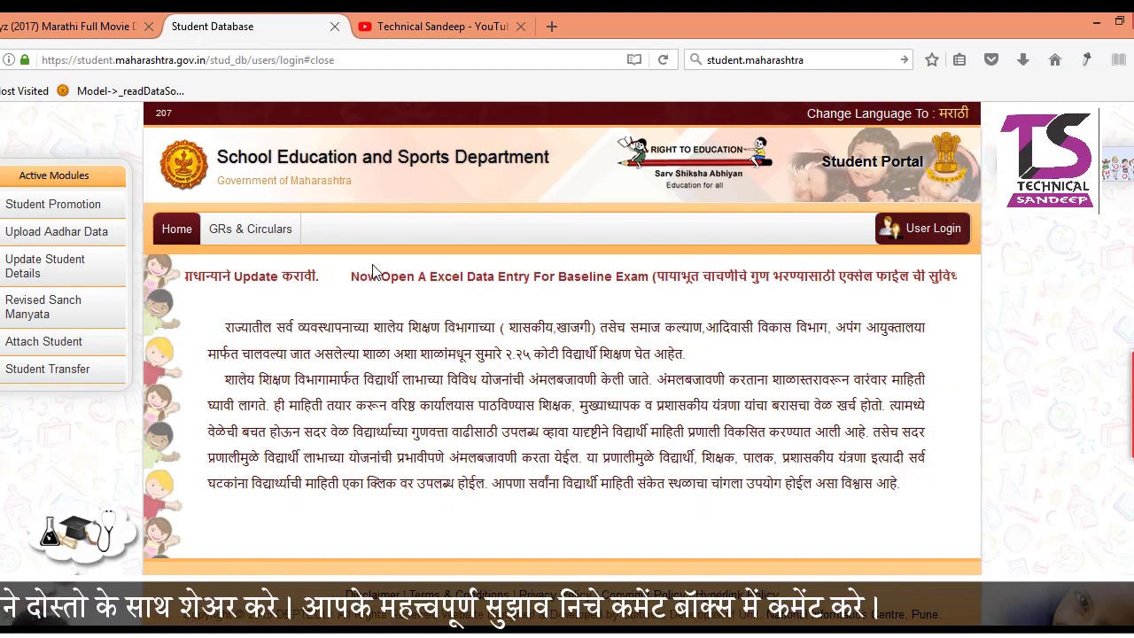
Step: Log in to the school's Saral account using the saved ID, password and captcha
click(929, 229)
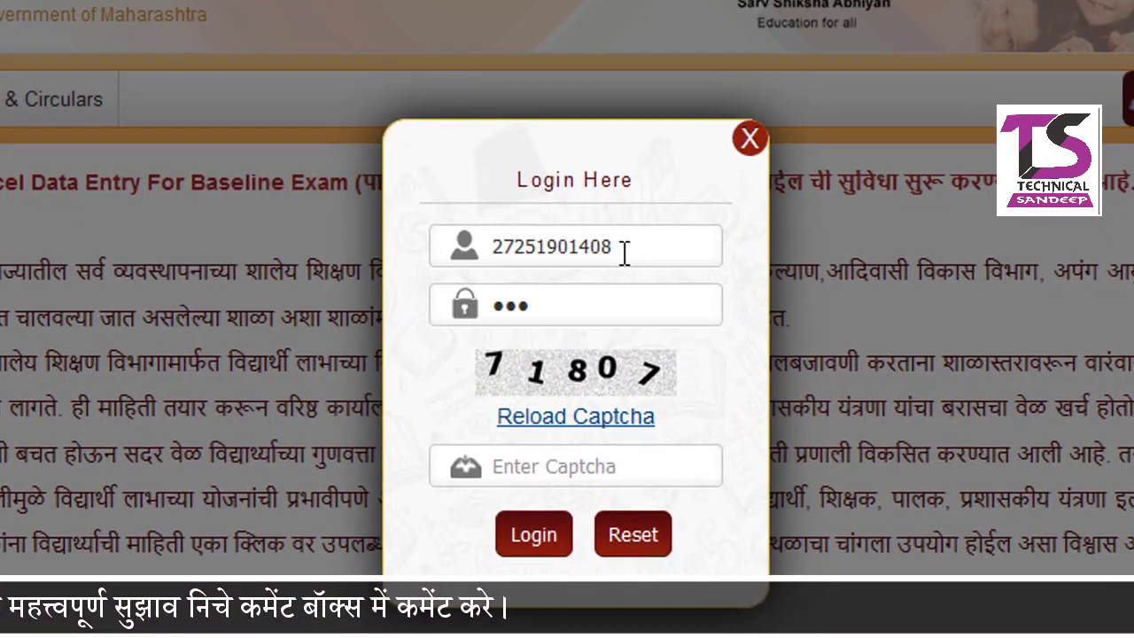
click(510, 312)
drag(504, 304, 459, 304)
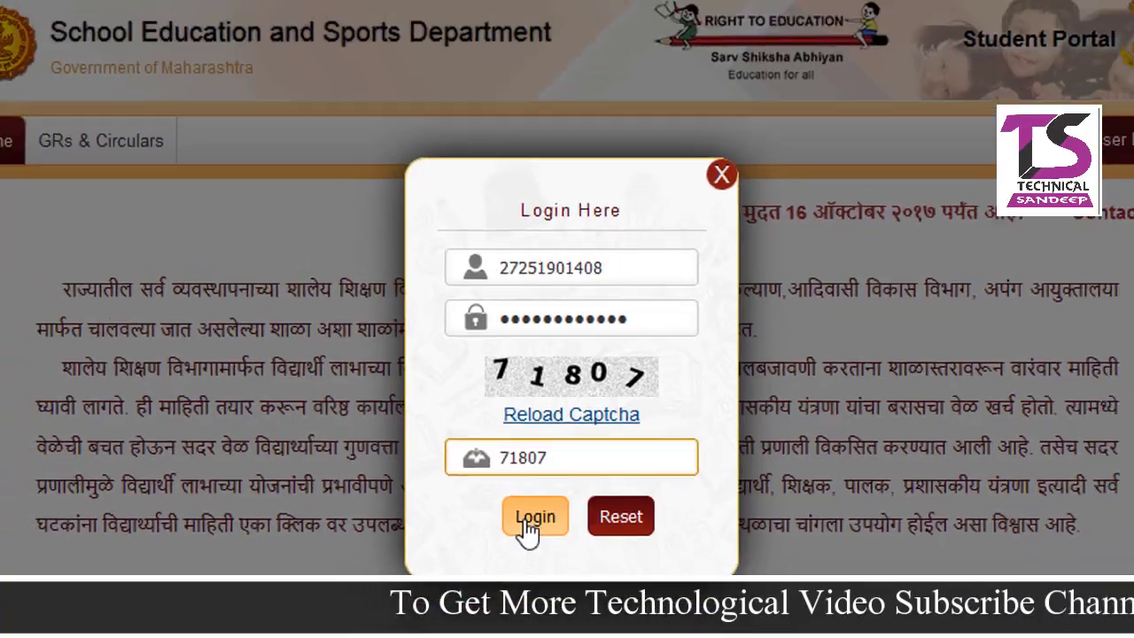
click(530, 539)
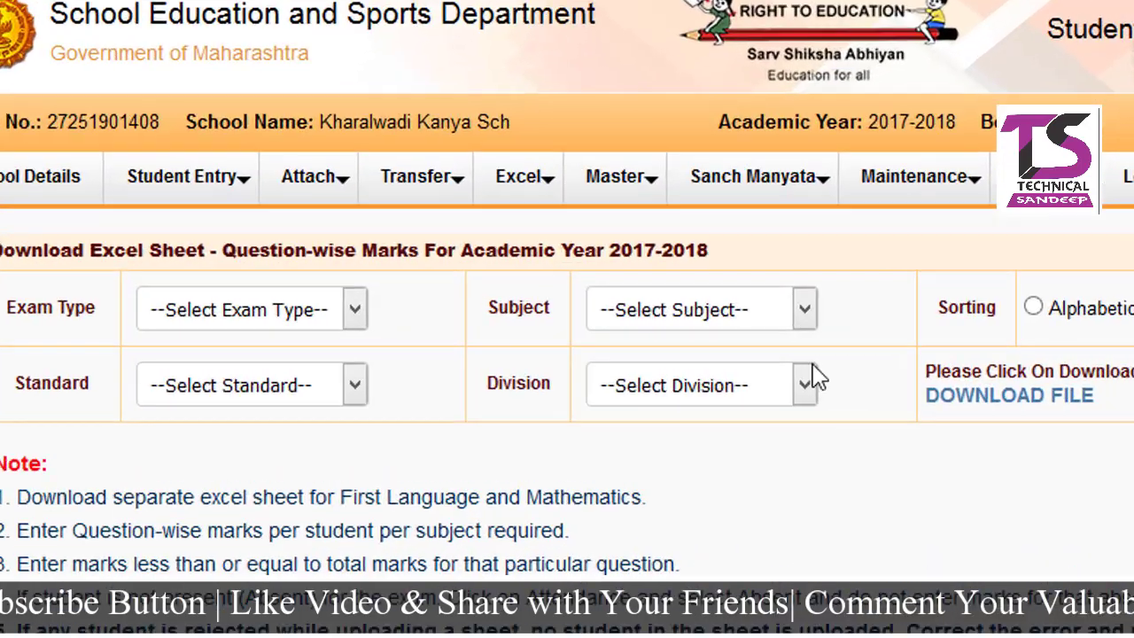
Step: In the Excel sheet section, choose Baseline exam, First Language subject and alphabetical sorting
mouse_move(524, 176)
click(471, 242)
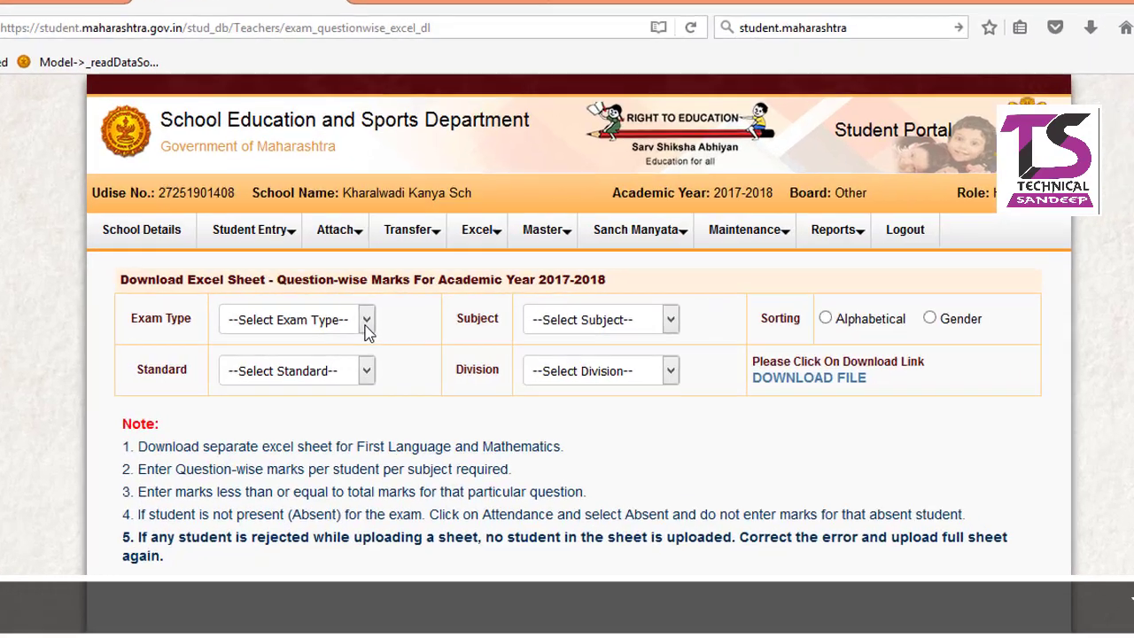
click(371, 322)
click(229, 368)
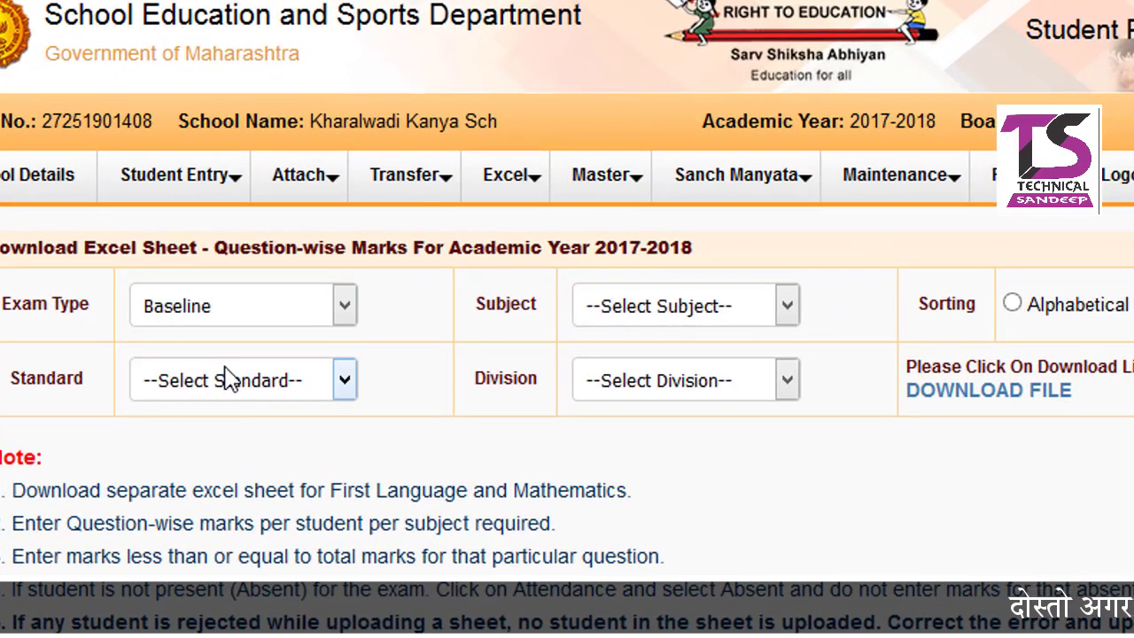
click(787, 307)
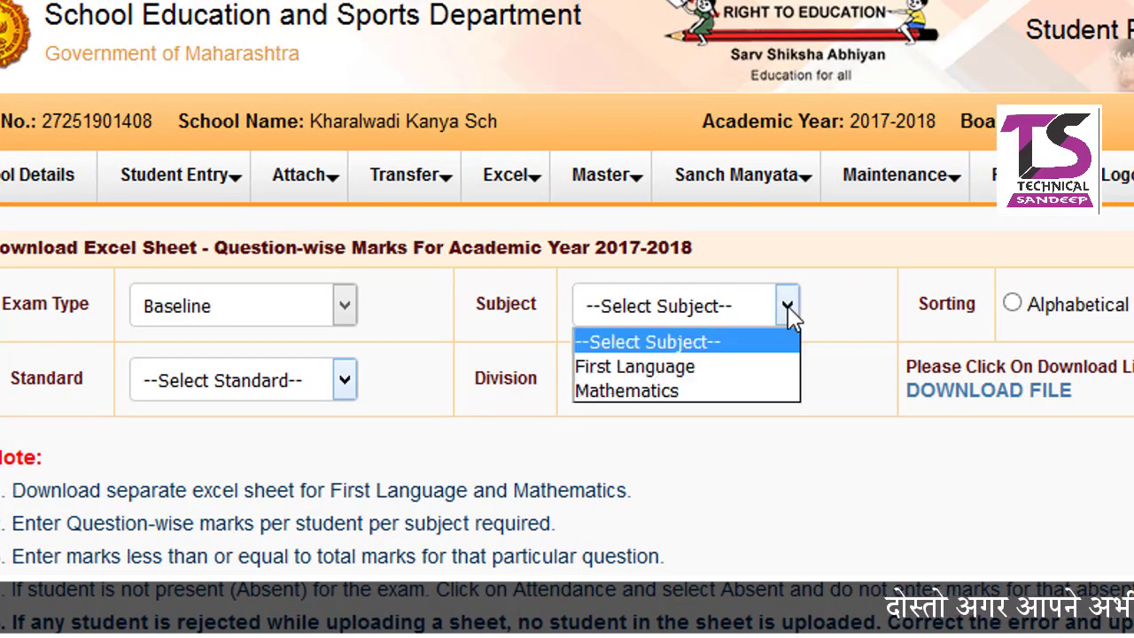
click(399, 370)
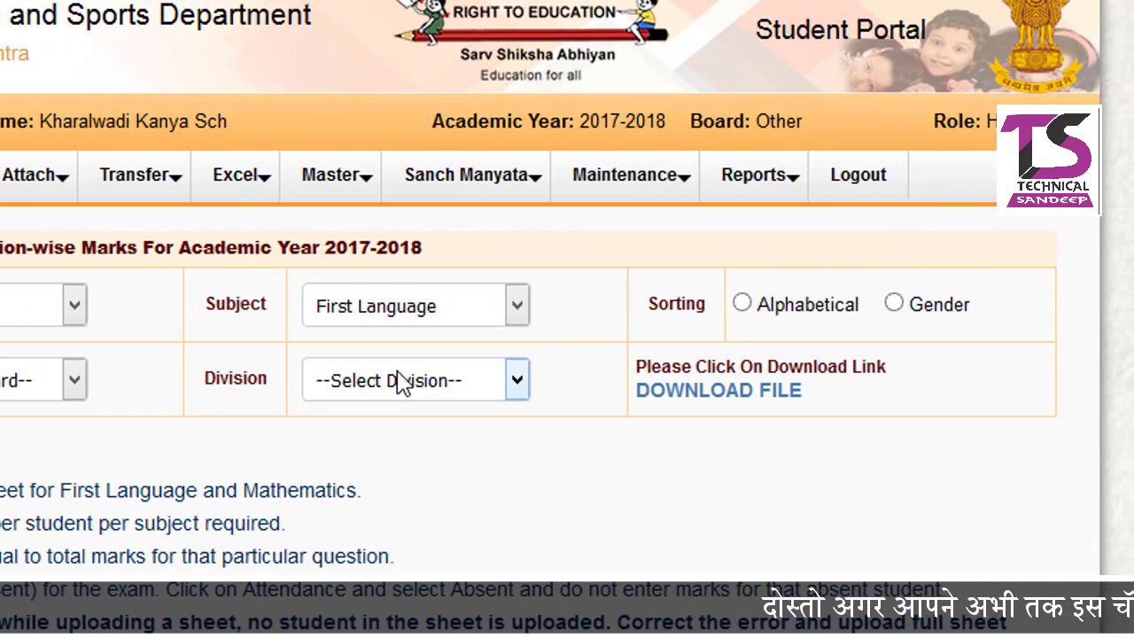
click(741, 310)
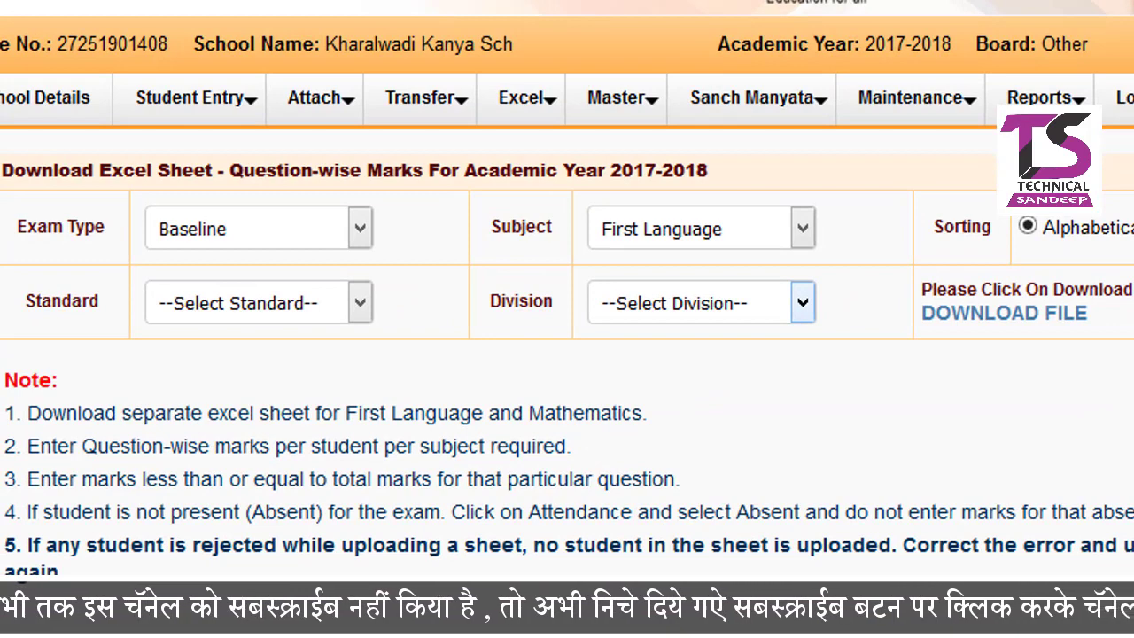
Step: Select 5th Standard and Division B for the marks sheet
click(360, 306)
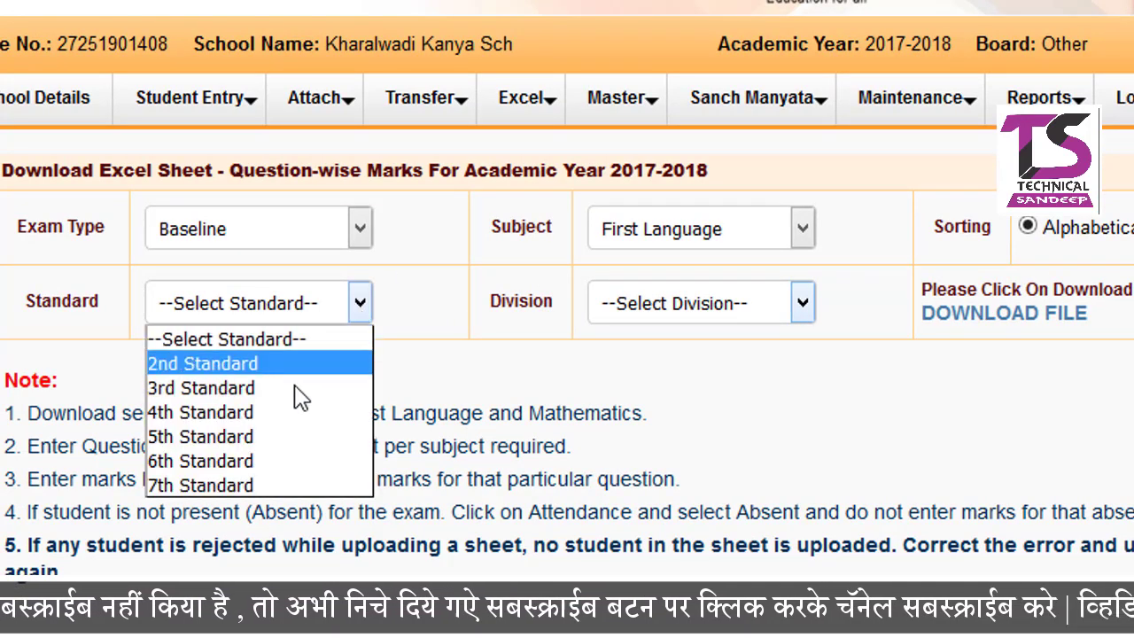
click(286, 441)
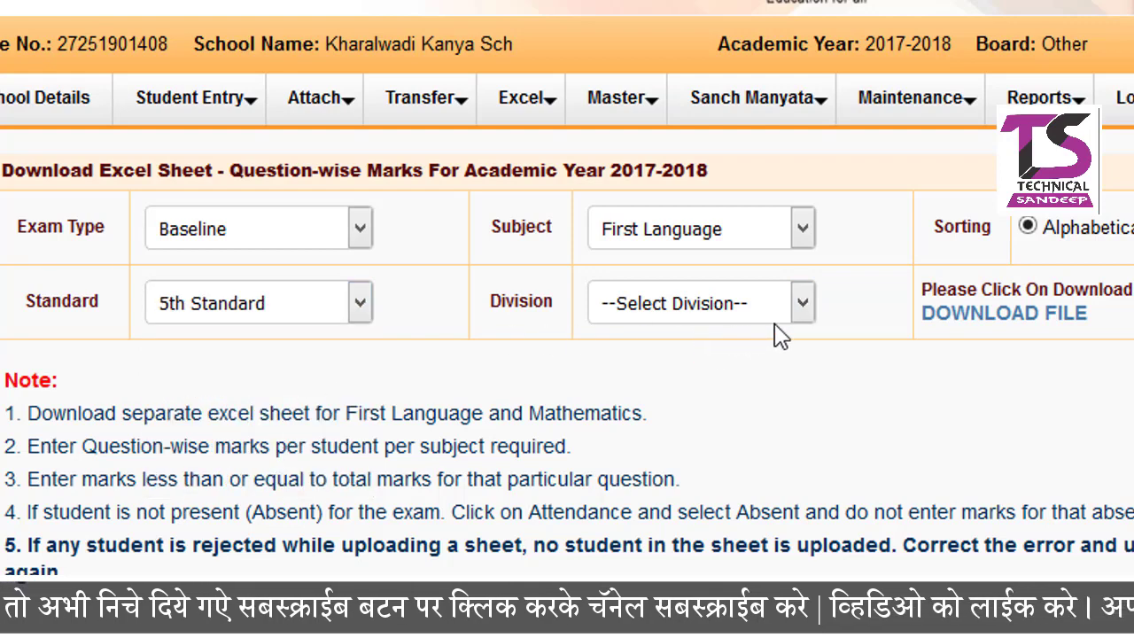
click(802, 310)
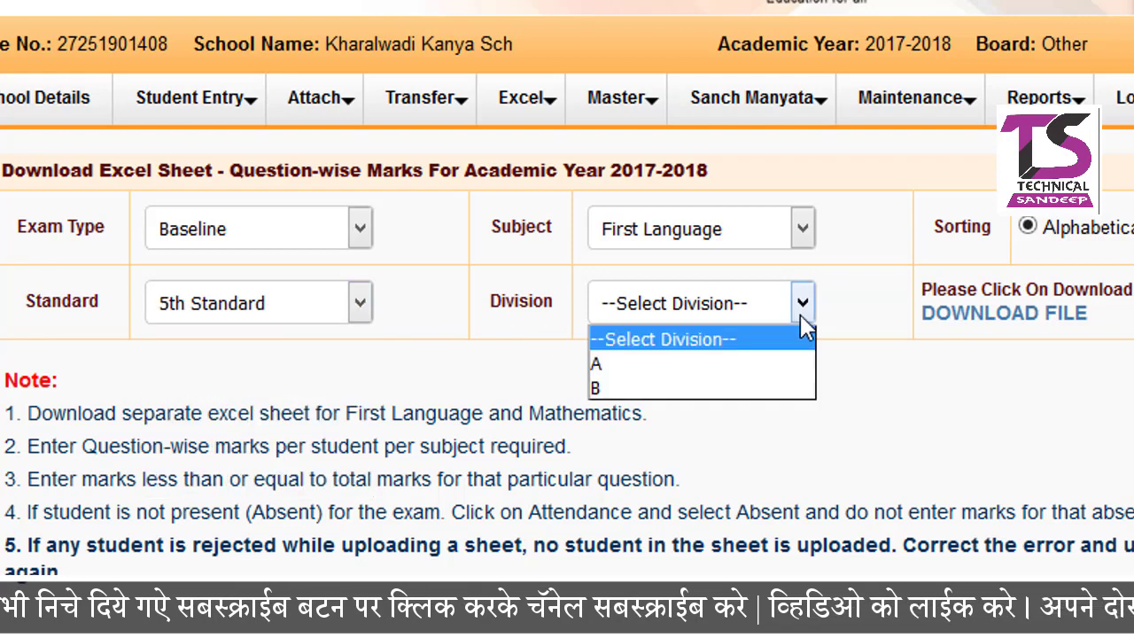
click(703, 385)
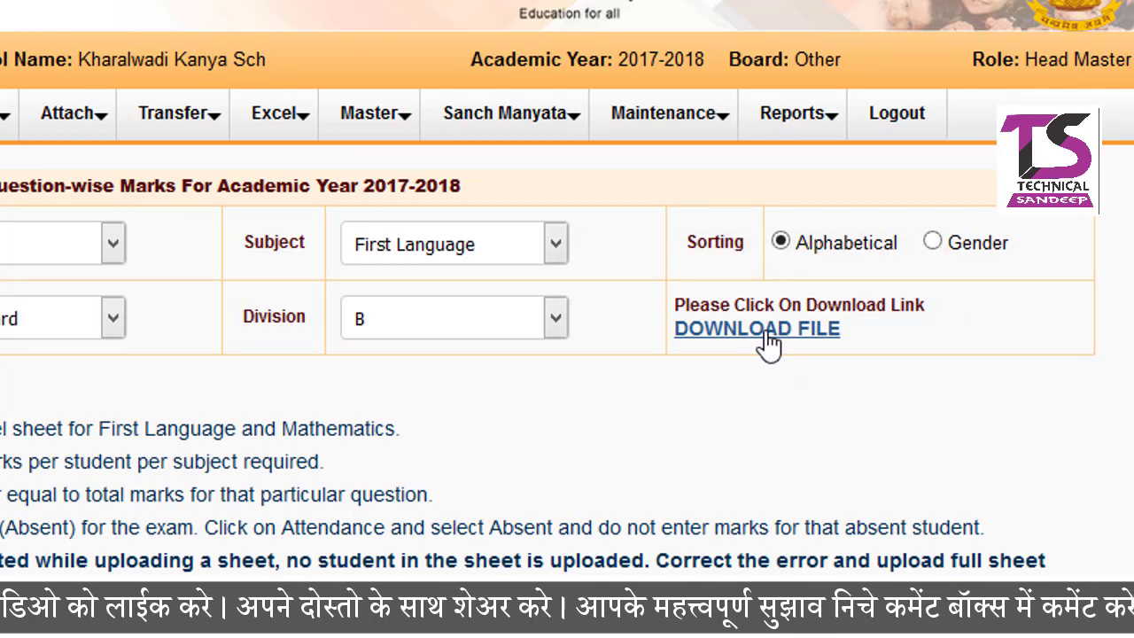
click(764, 334)
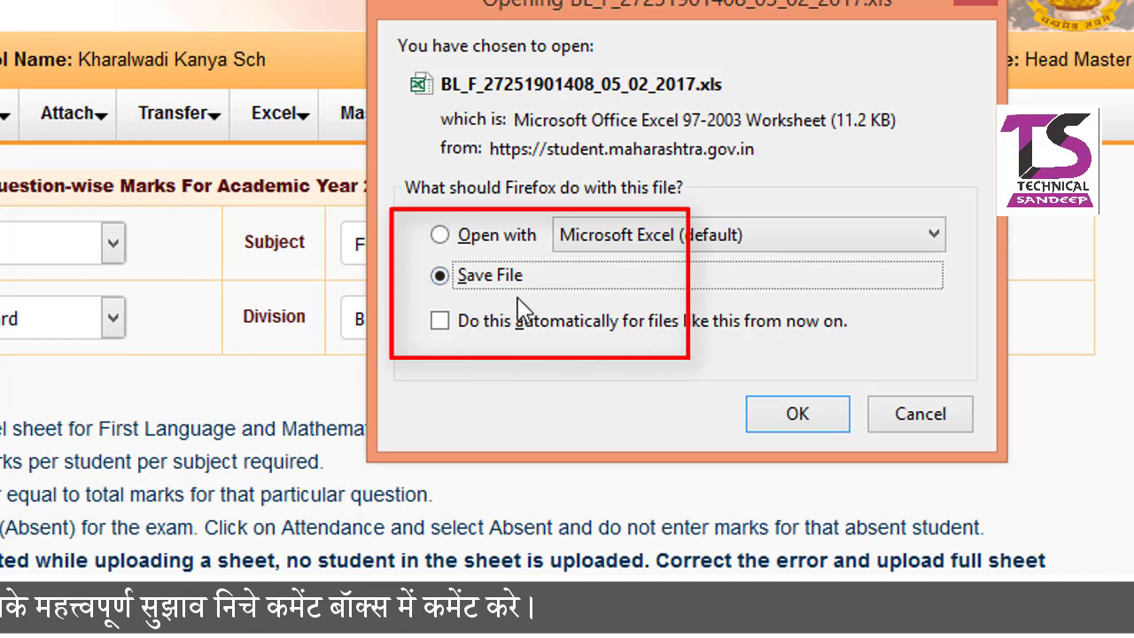
click(791, 416)
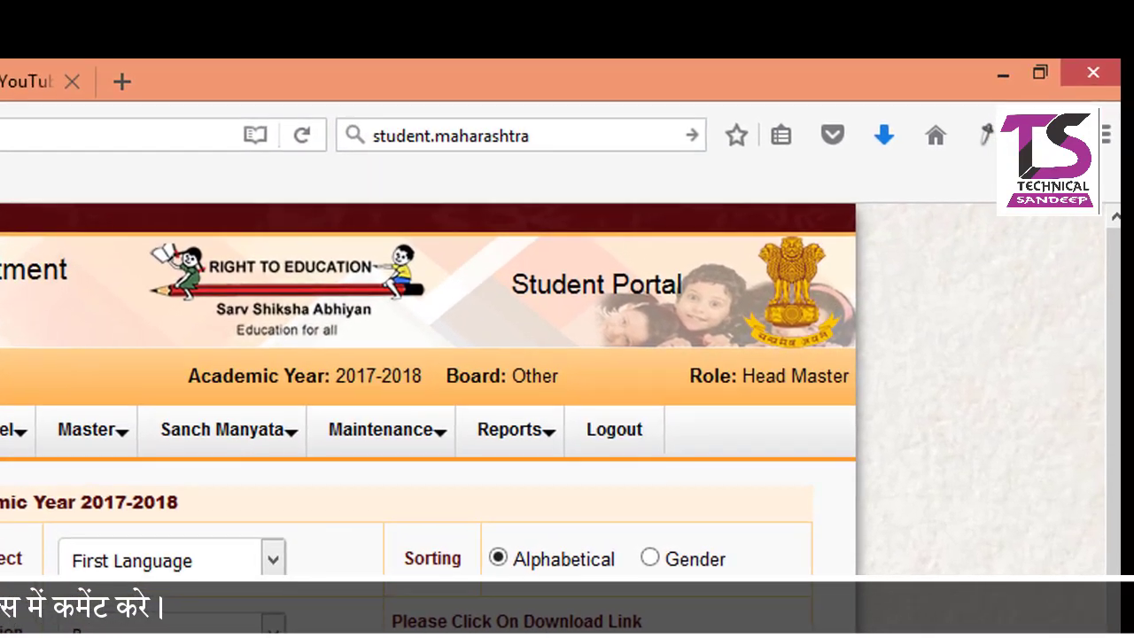
click(884, 137)
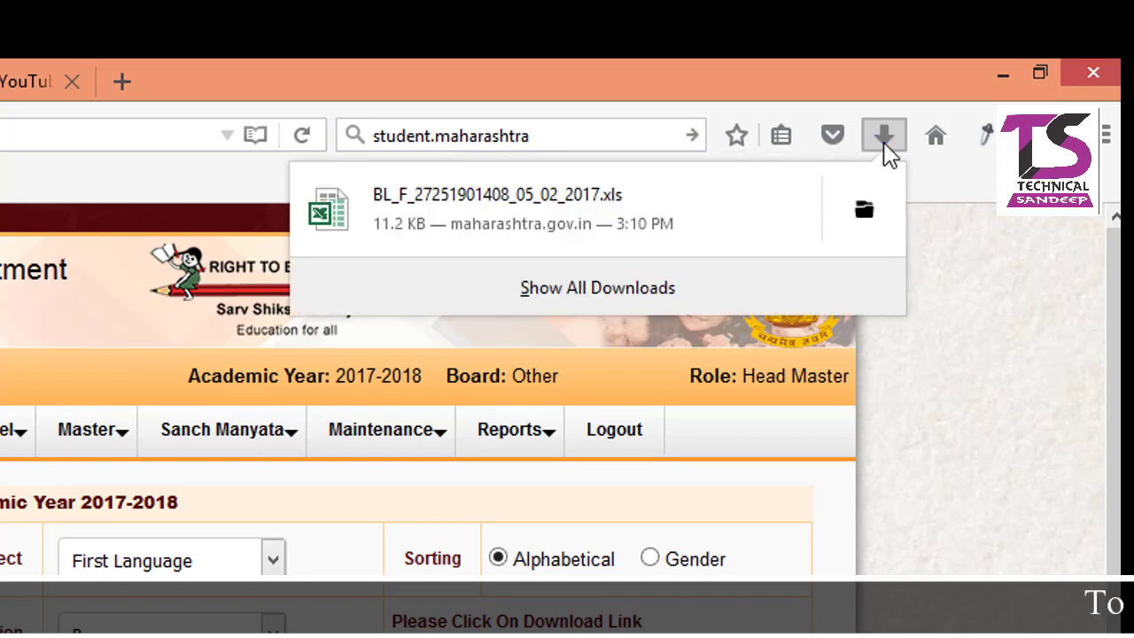
click(858, 222)
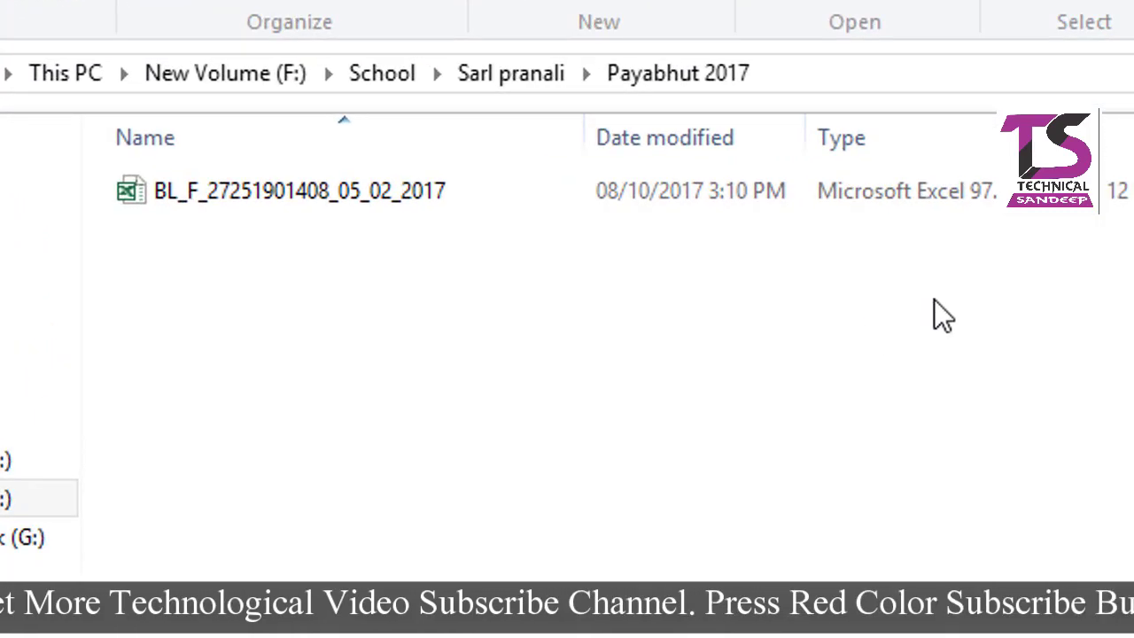
click(406, 194)
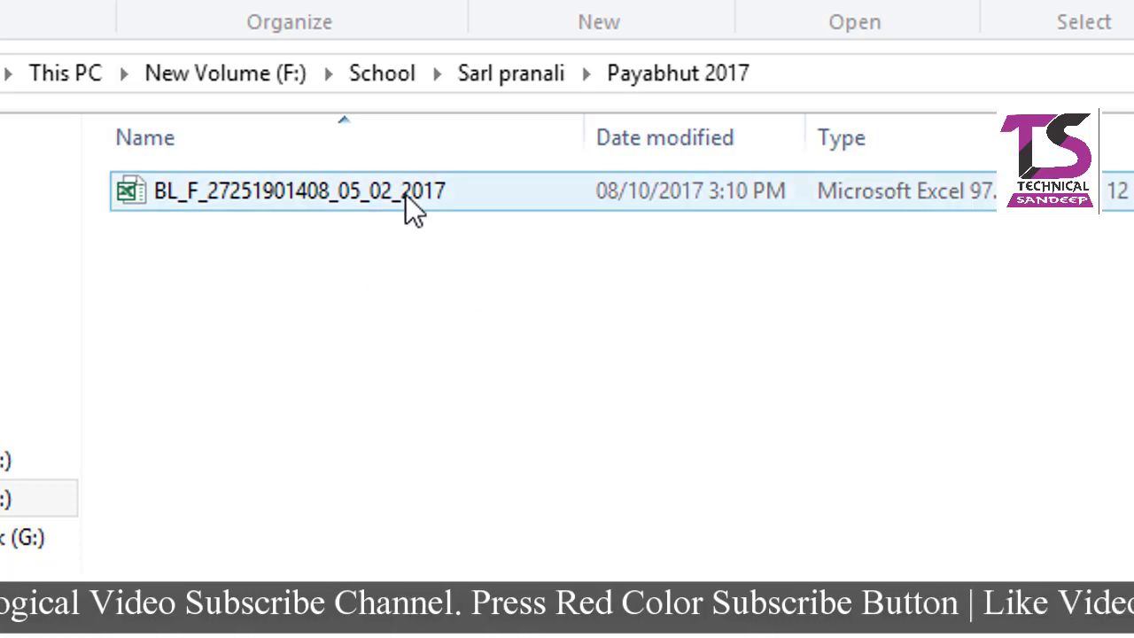
click(406, 194)
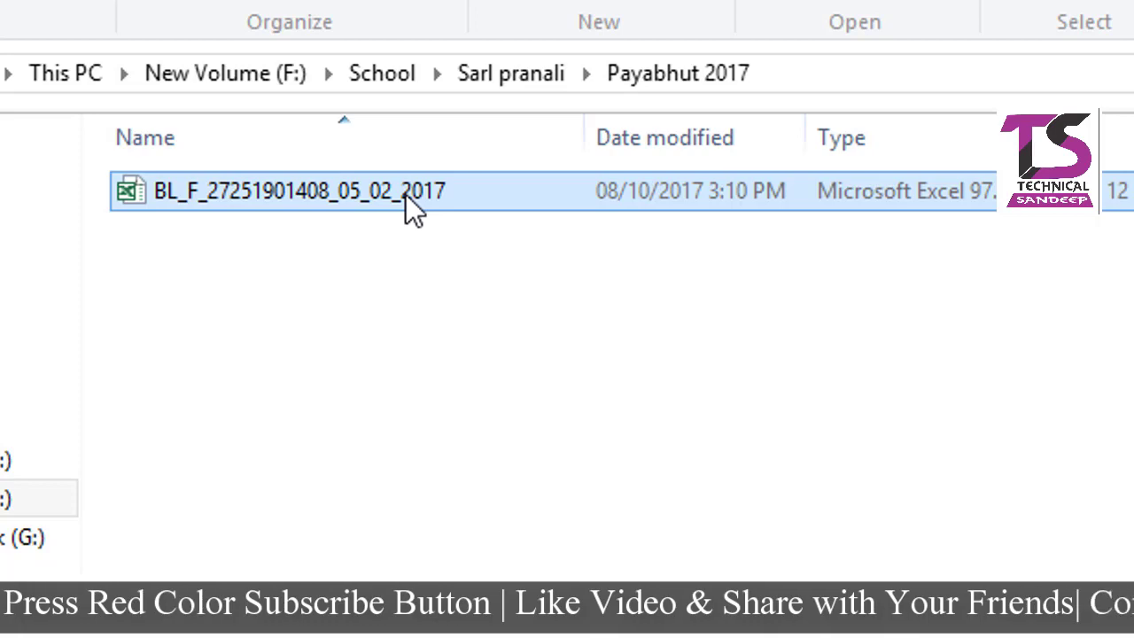
double_click(406, 194)
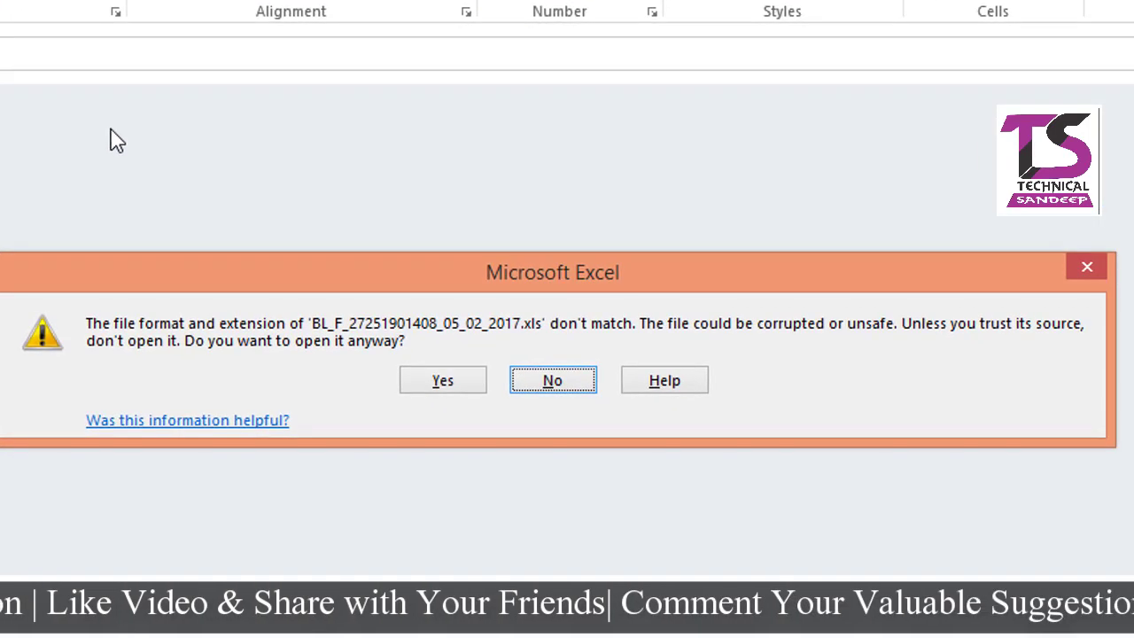
Step: Accept the format-mismatch warning and enable editing of the marks sheet
click(424, 384)
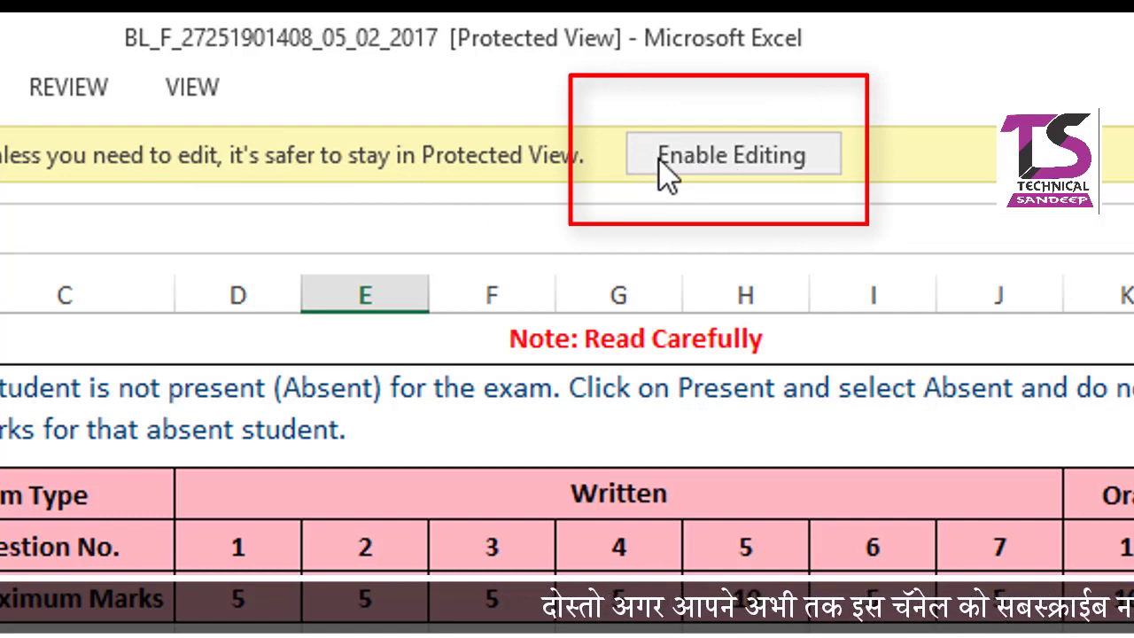
click(658, 158)
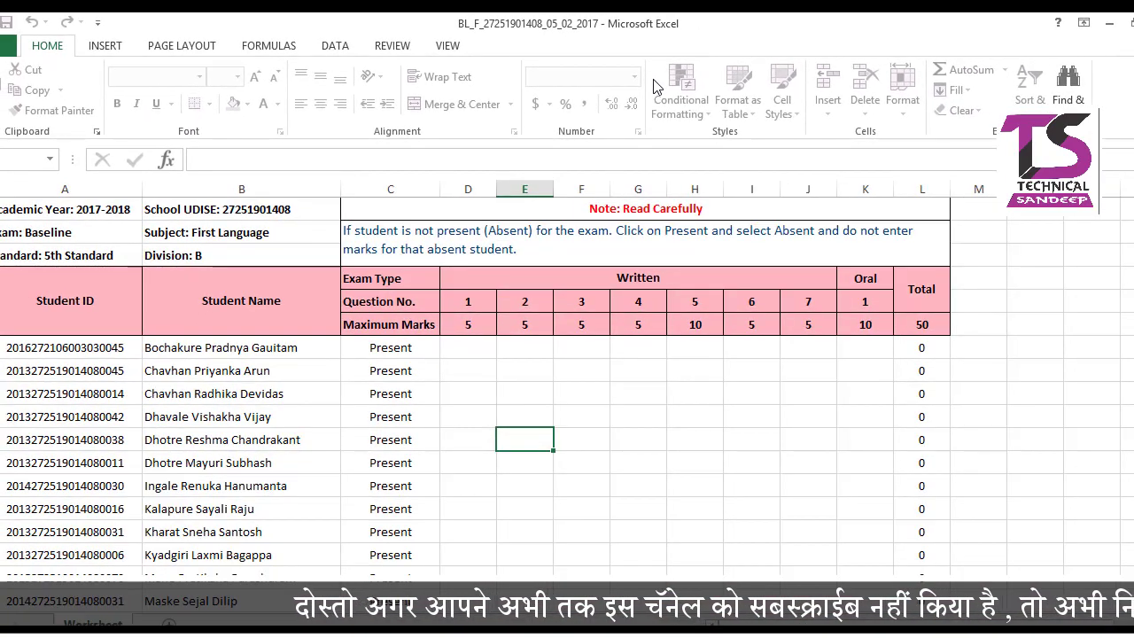
Step: Select the first student's question 1 marks cell
key(Left)
key(Up)
key(Up)
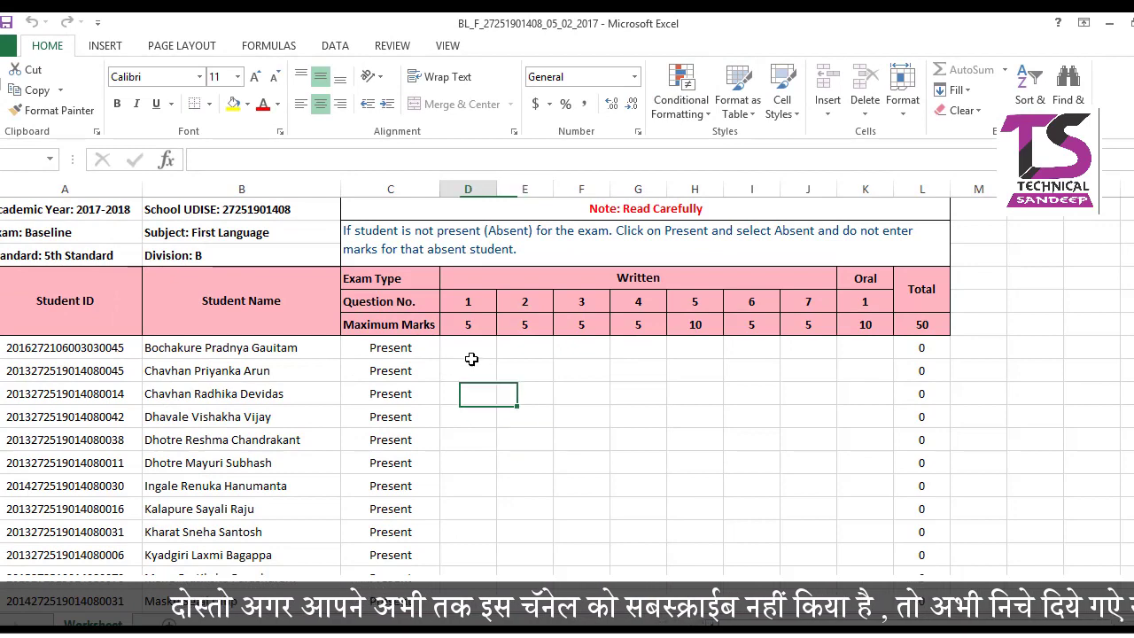
key(Up)
key(Up)
click(515, 355)
click(642, 350)
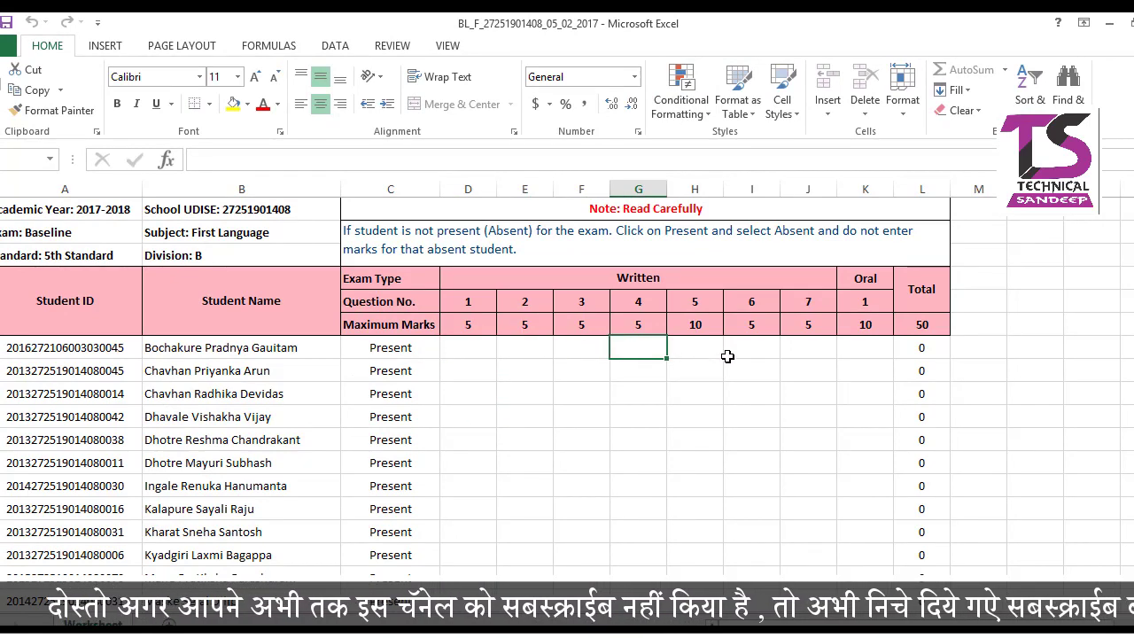
click(486, 345)
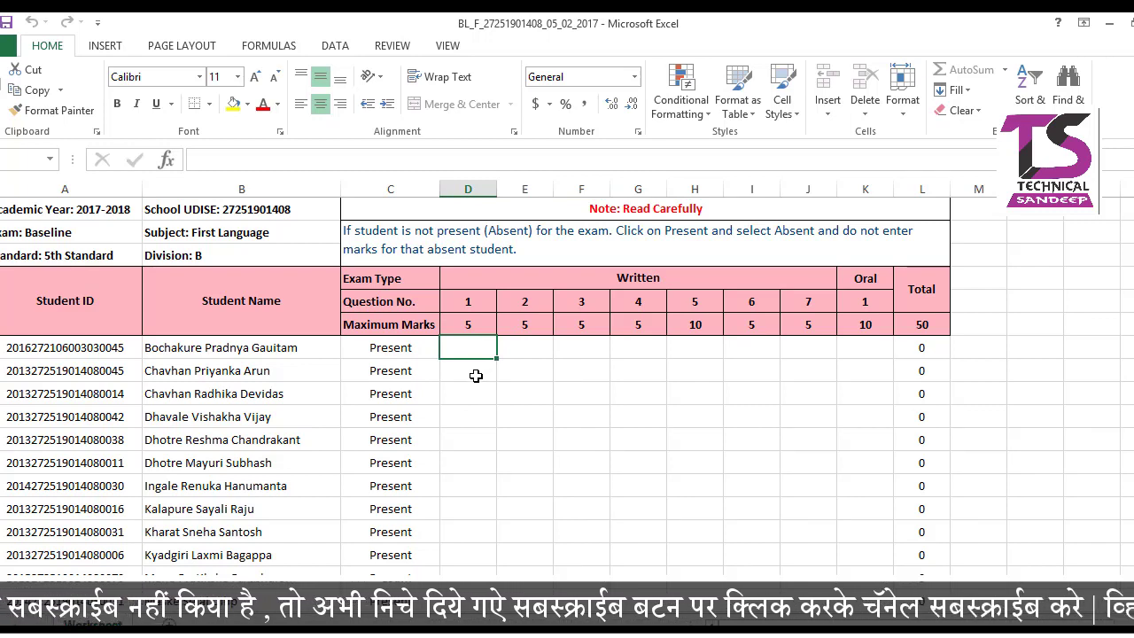
scroll(296, 377, down, 4)
scroll(299, 374, up, 4)
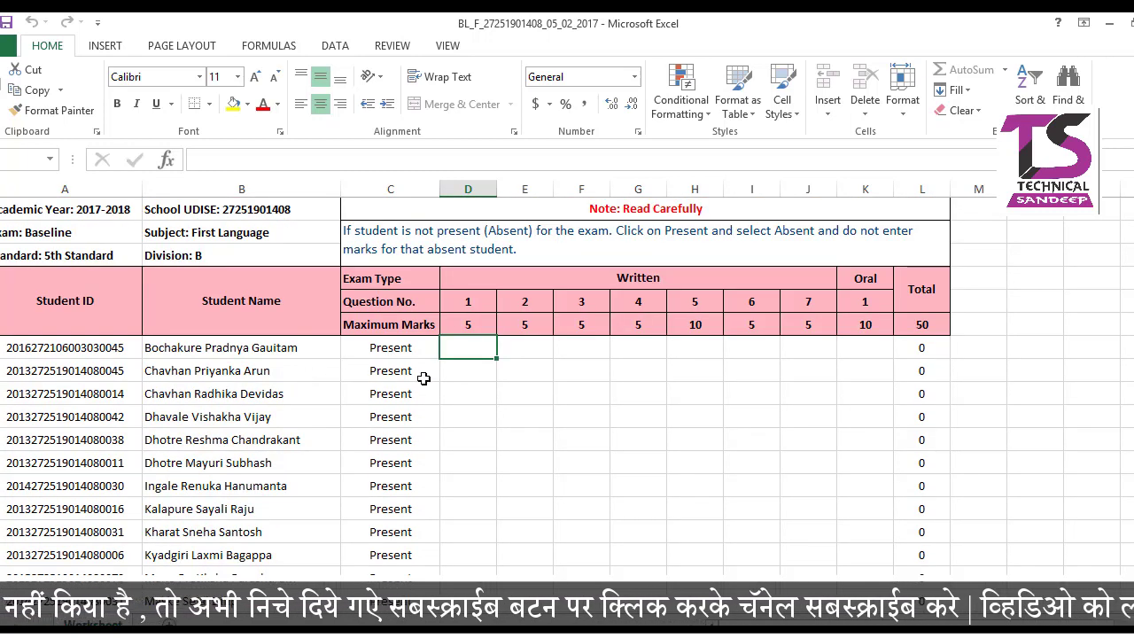
click(473, 382)
click(470, 354)
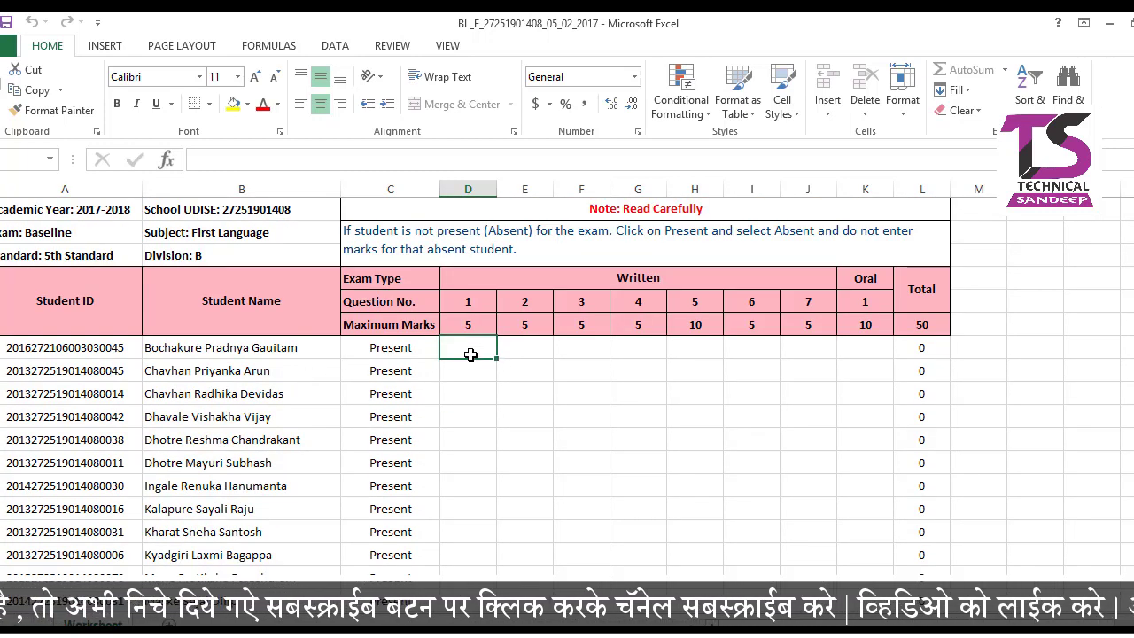
Step: Enter marks 4, 4, 5 and 4 for questions 1 to 4
text(4)
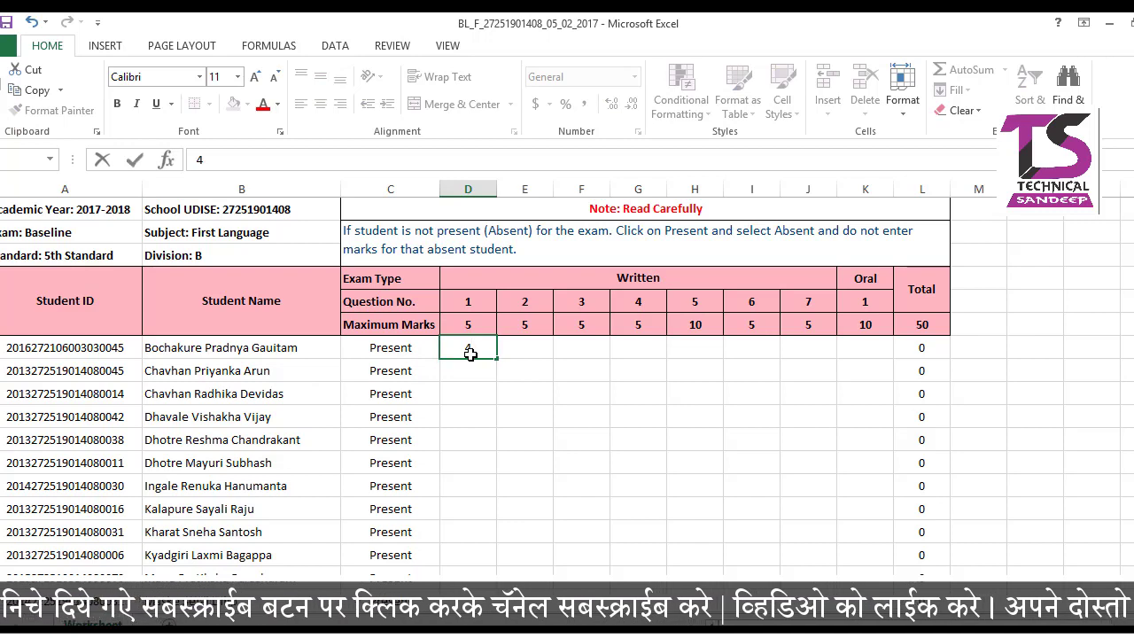
key(Tab)
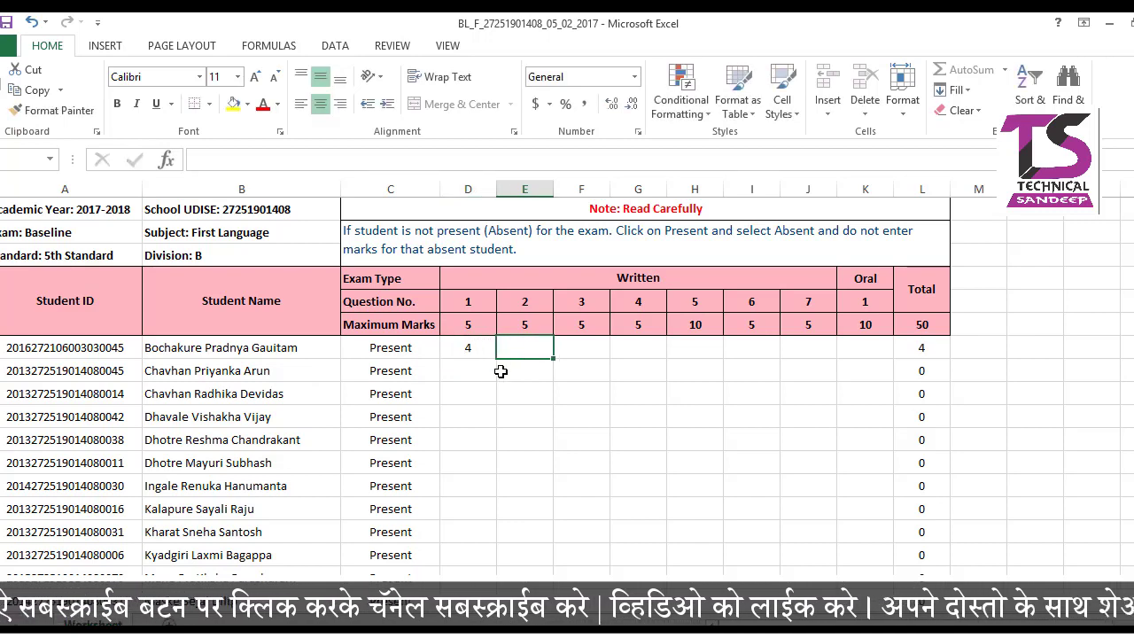
text(4)
key(Tab)
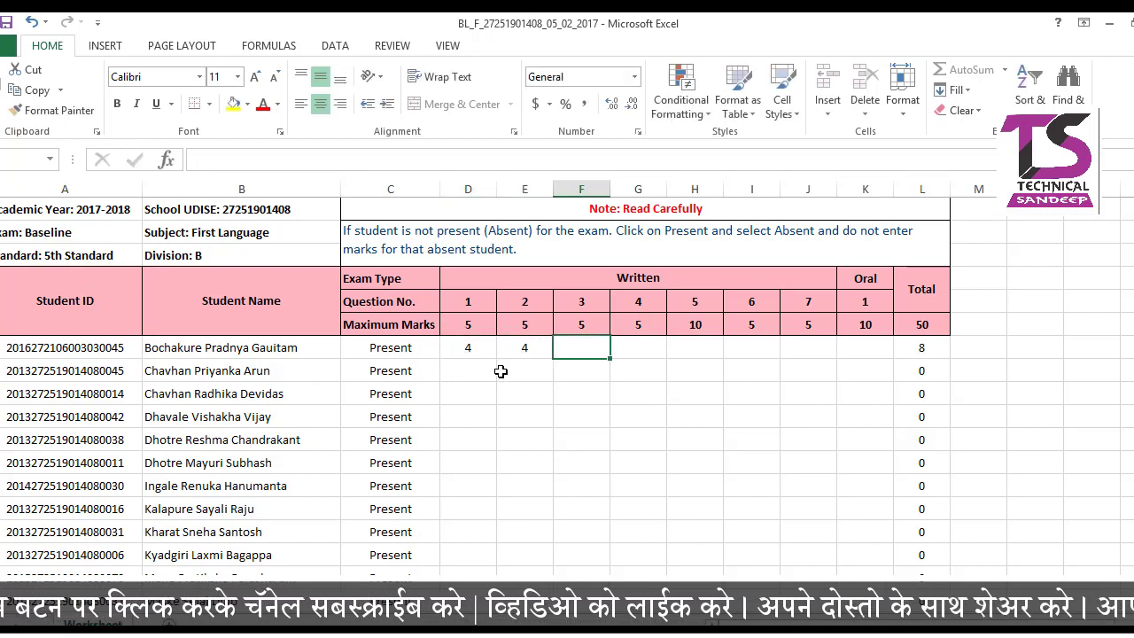
text(5)
key(Tab)
text(4)
key(Tab)
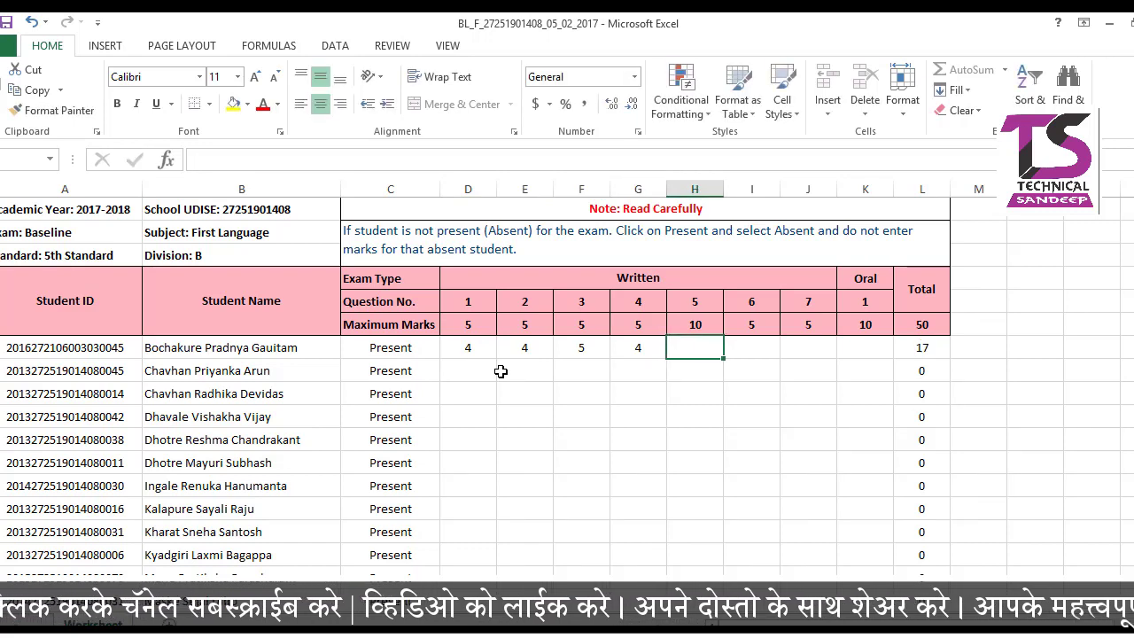
Step: Enter 9, 4 and 5 for questions 5 to 7 and 8 for the oral
text(9)
key(Tab)
text(4)
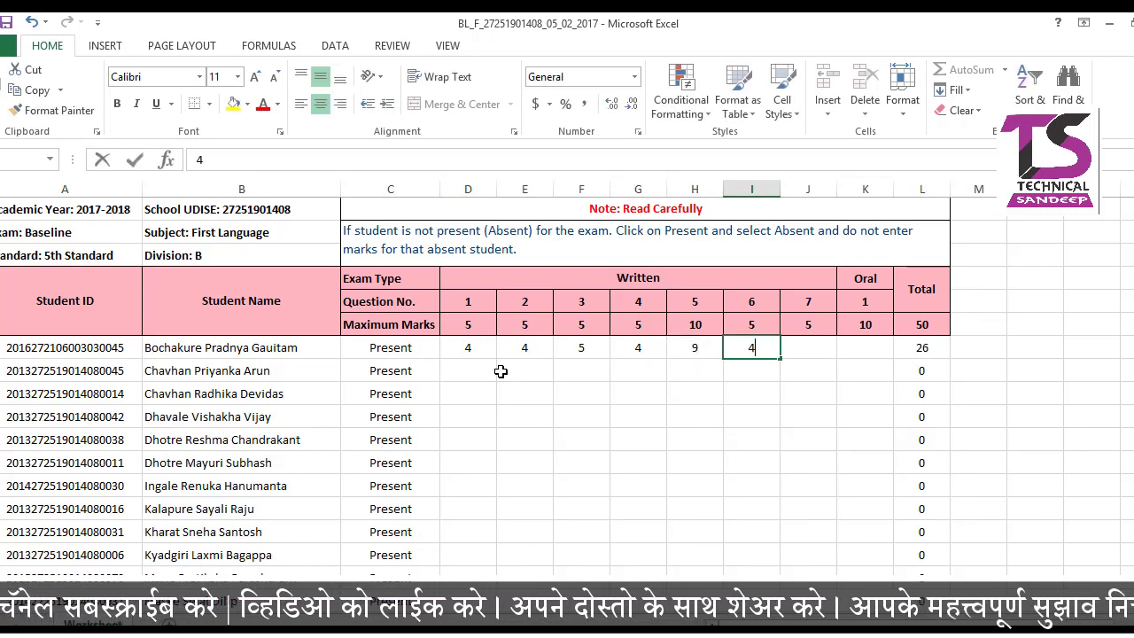
key(Tab)
text(5)
key(Tab)
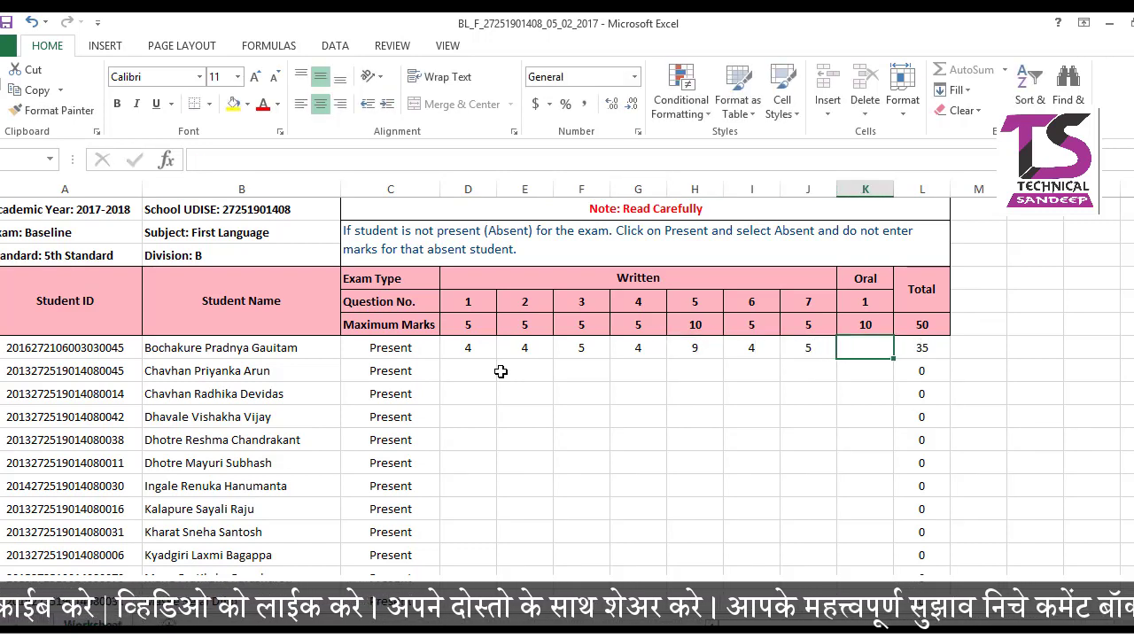
text(8)
key(Return)
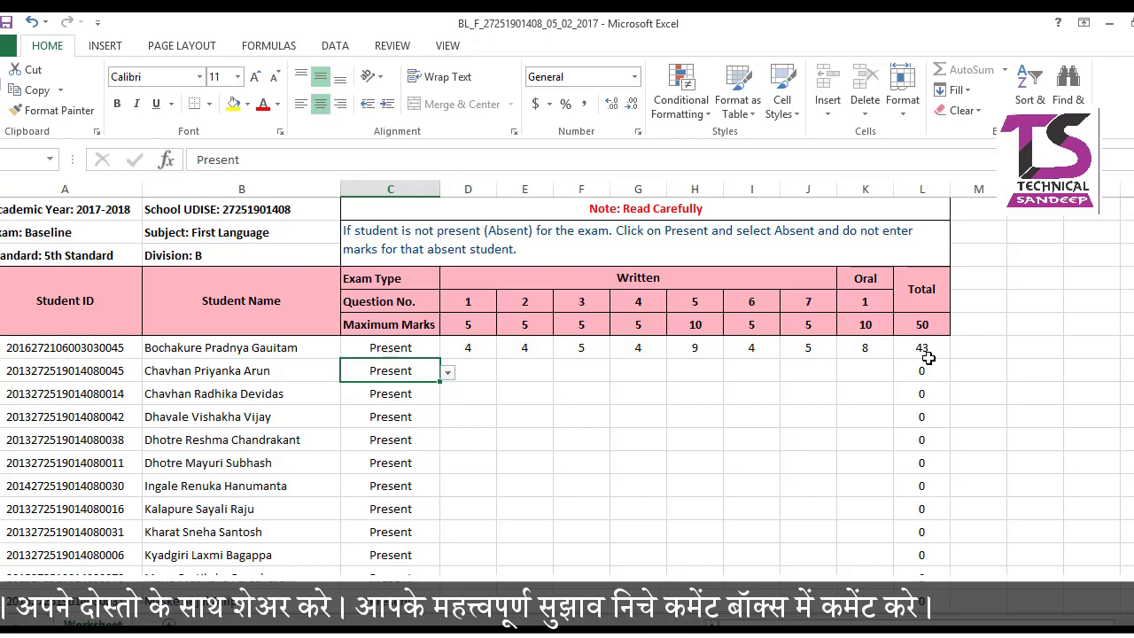
Step: Set the second student's attendance to Absent and dismiss the attendance input tip
click(447, 372)
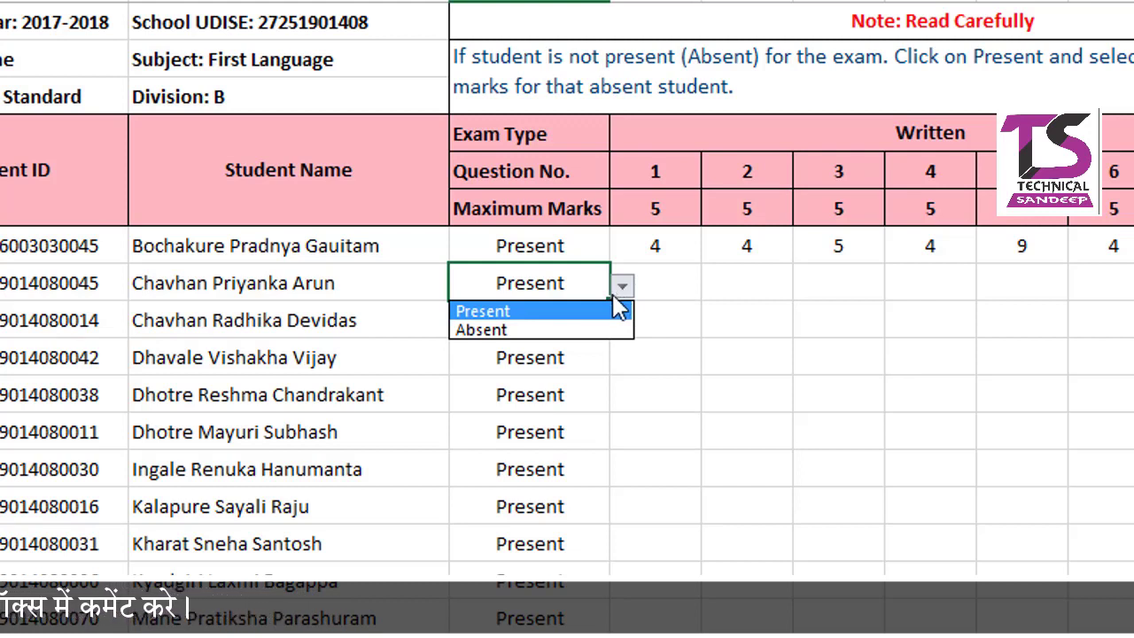
click(572, 331)
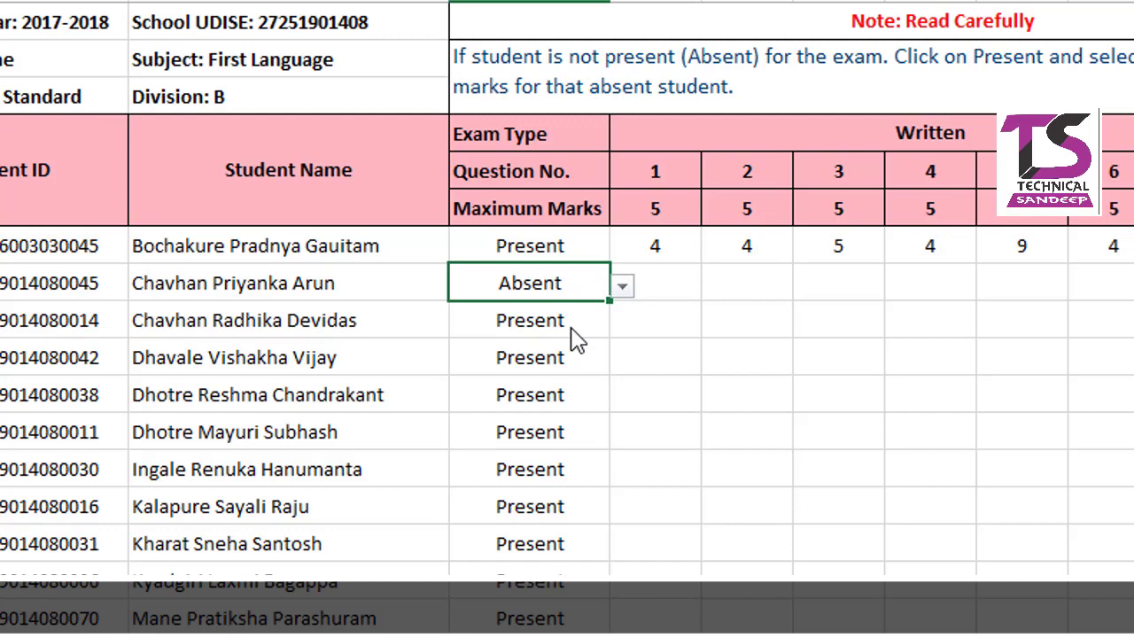
scroll(572, 328, down, 2)
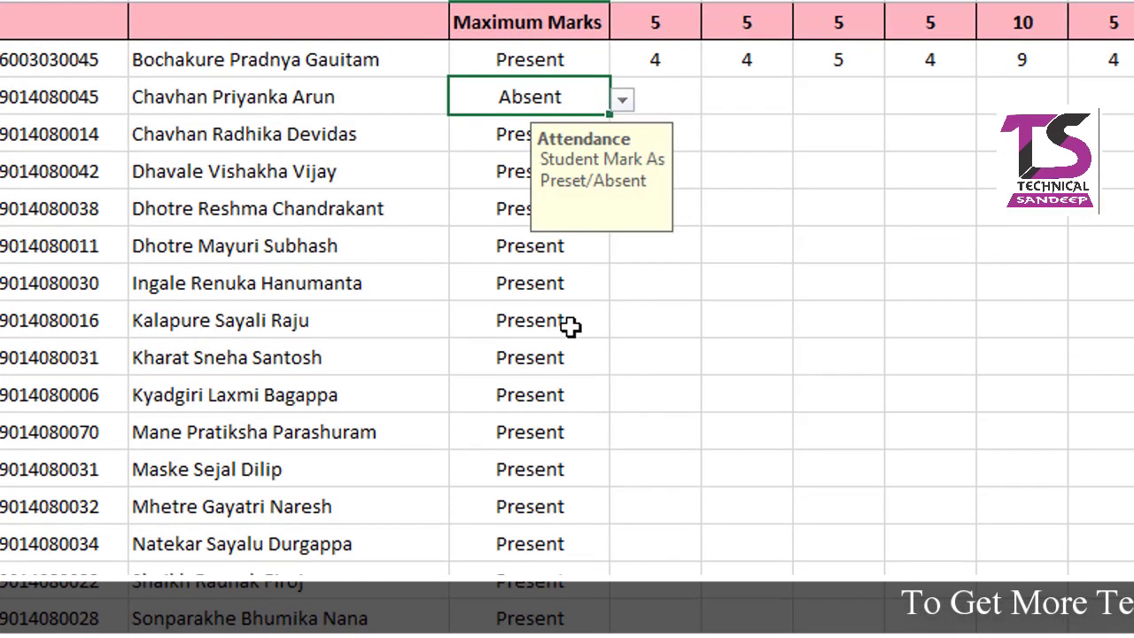
scroll(571, 326, down, 3)
scroll(572, 327, up, 5)
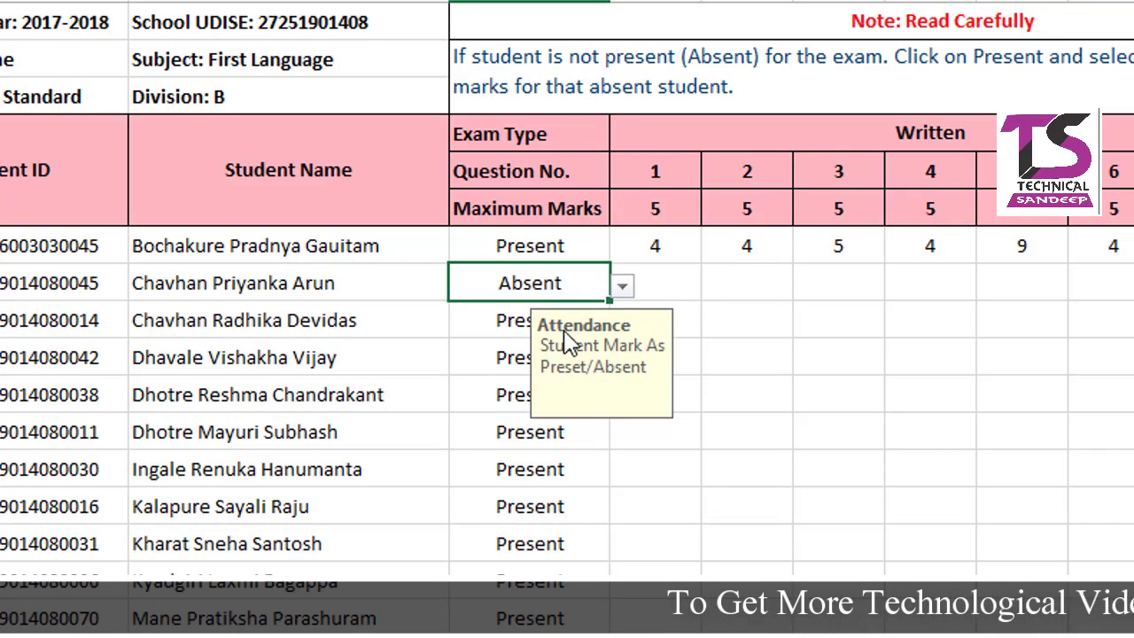
click(747, 576)
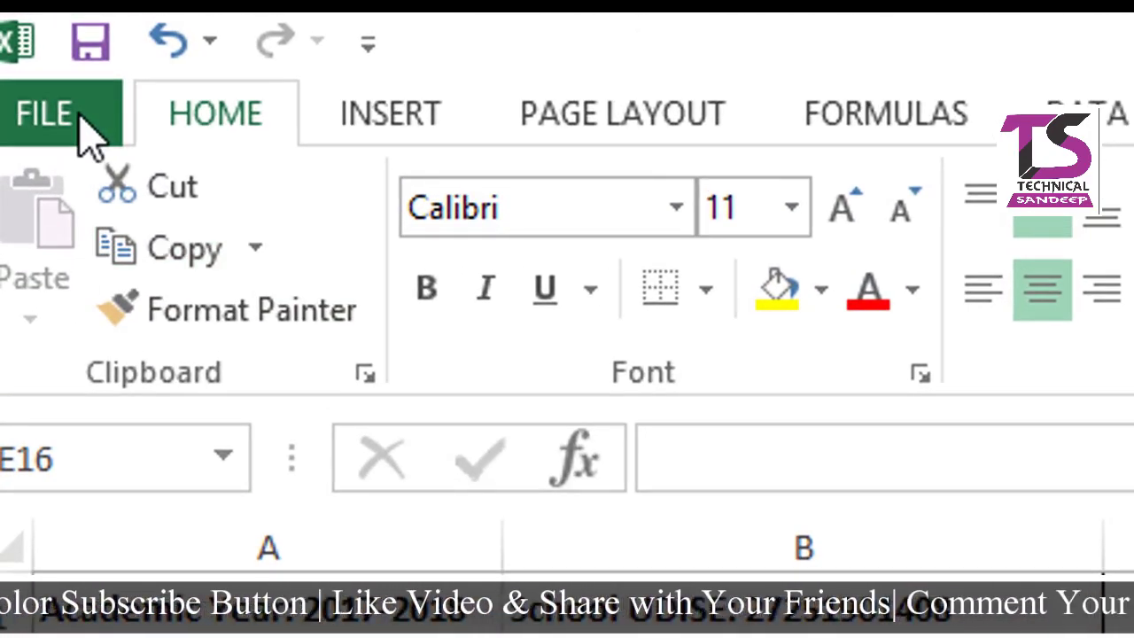
Step: Start Save As in the Payabhut 2017 folder with CSV (Comma delimited) as the file type
click(85, 128)
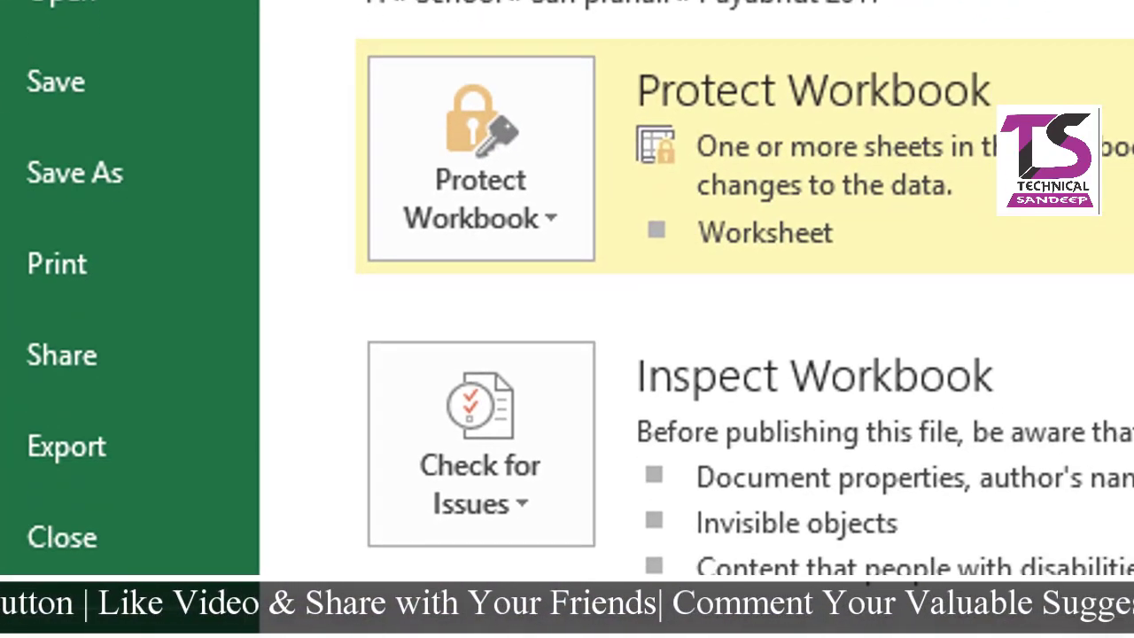
click(78, 190)
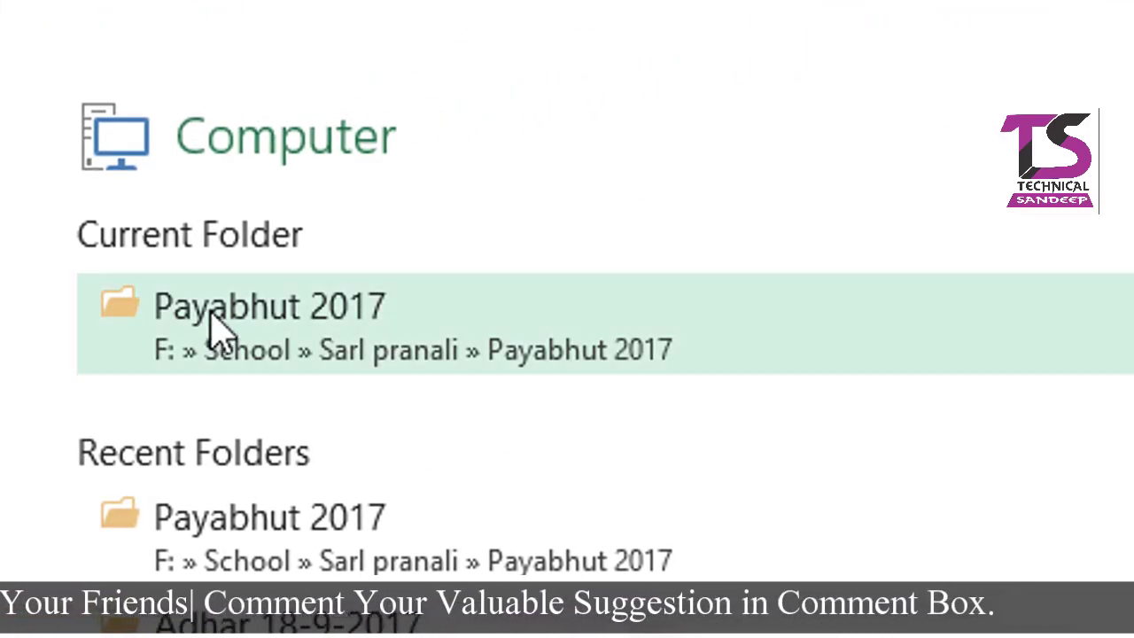
click(208, 309)
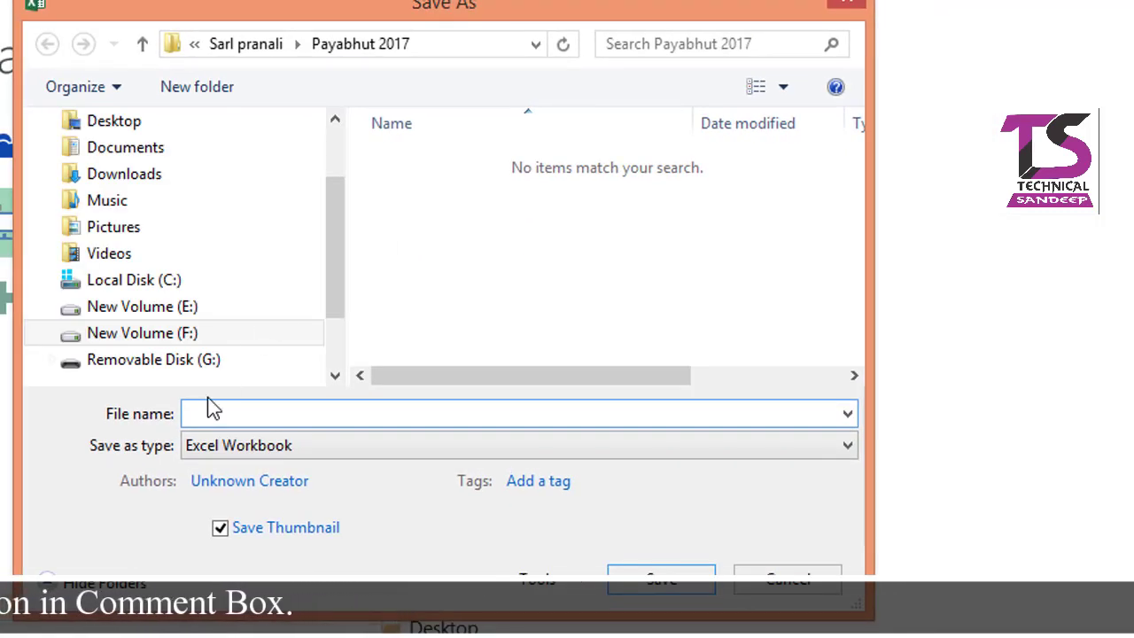
click(206, 448)
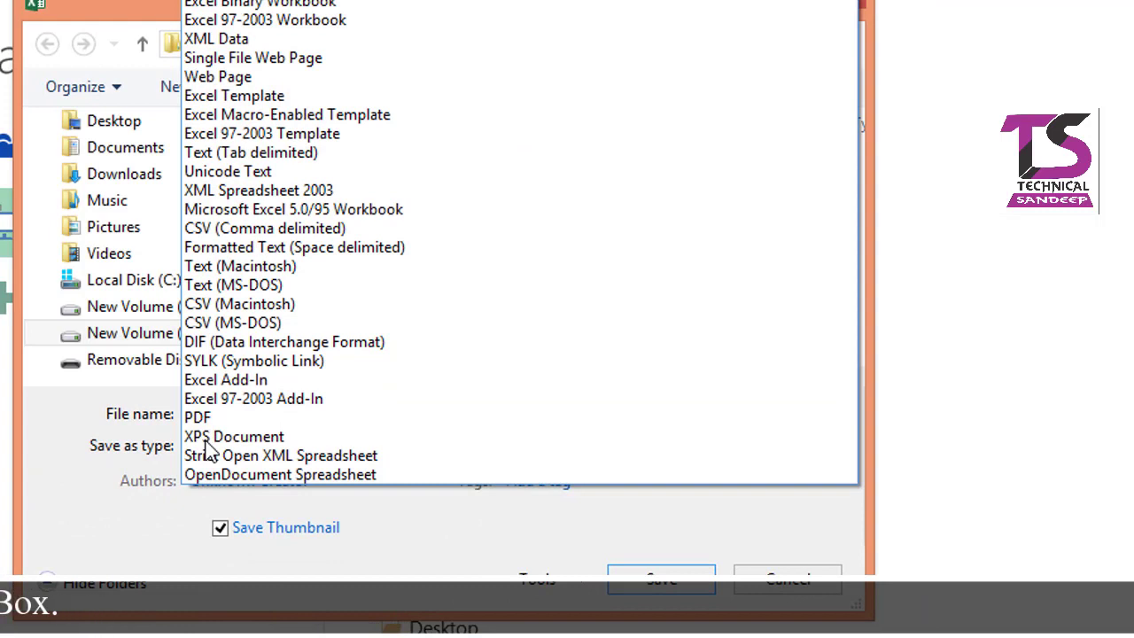
click(268, 232)
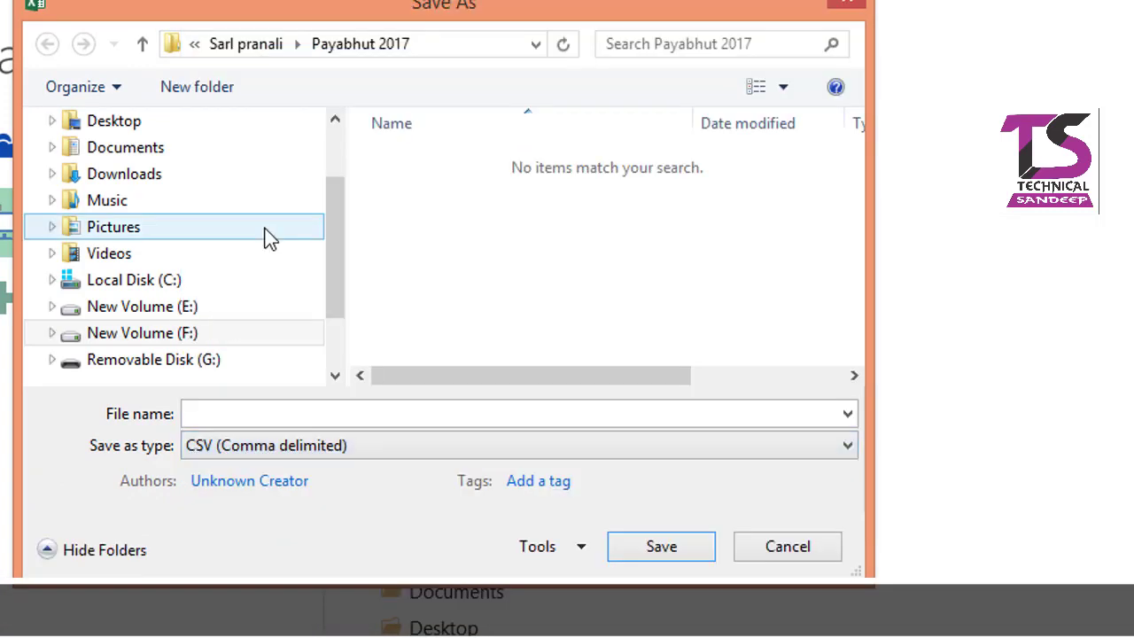
click(219, 412)
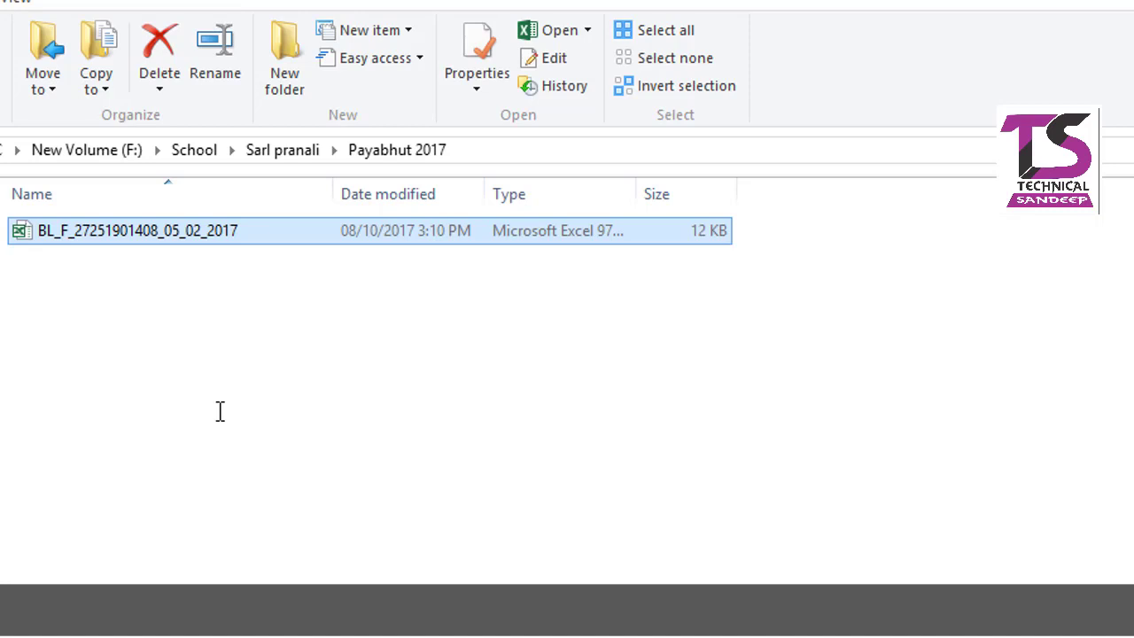
Step: Put the original workbook's name into rename mode in File Explorer to copy it
click(144, 236)
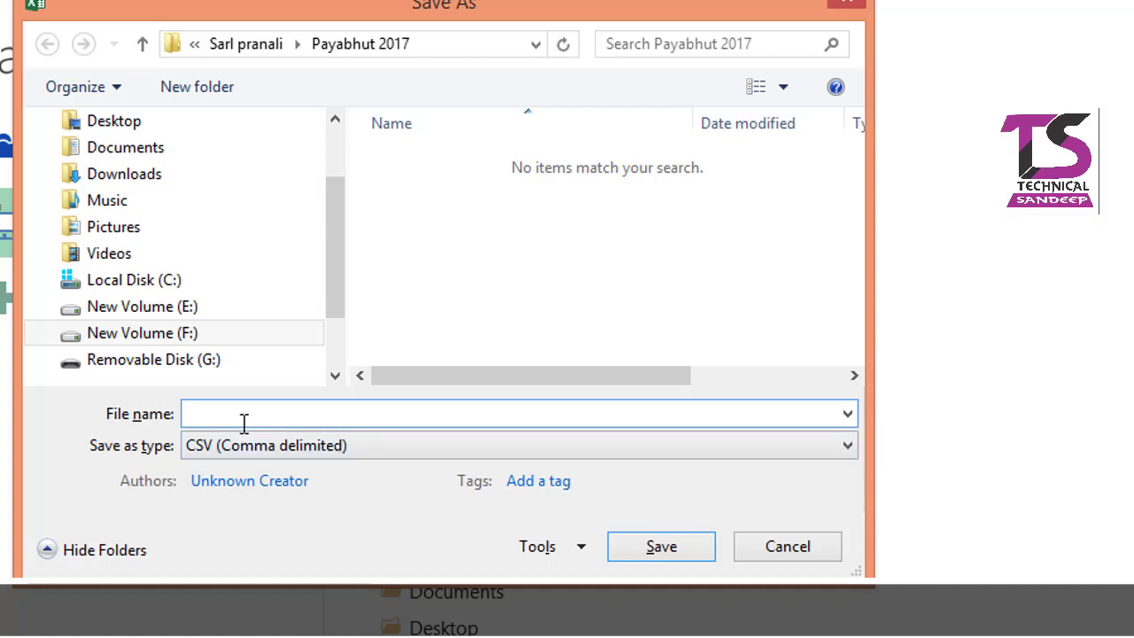
key(ctrl+v)
click(540, 375)
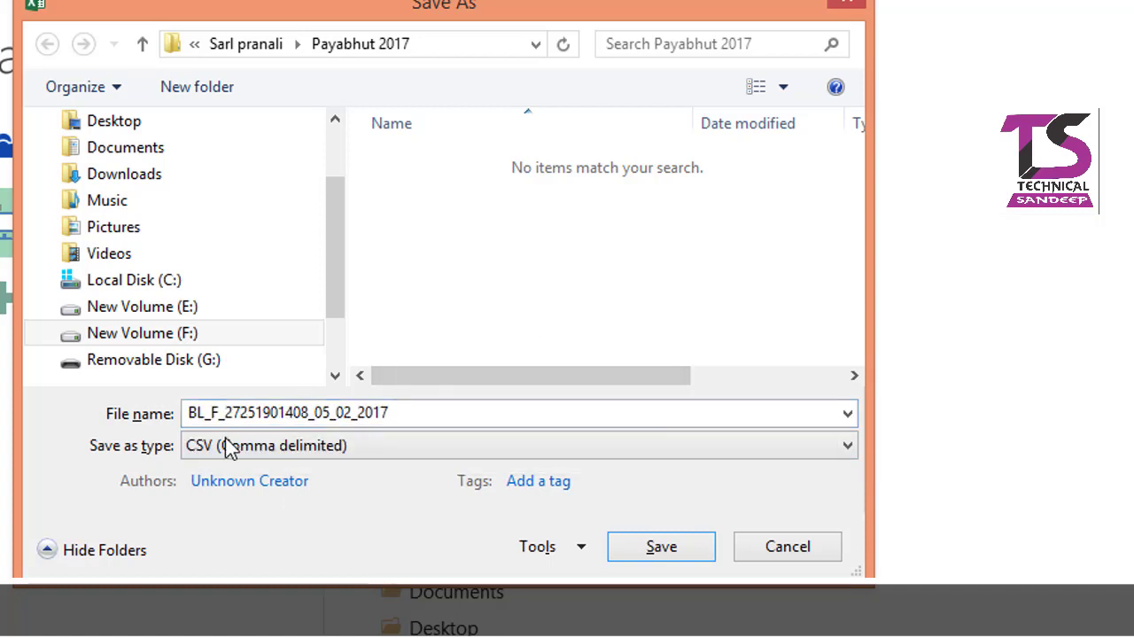
click(664, 551)
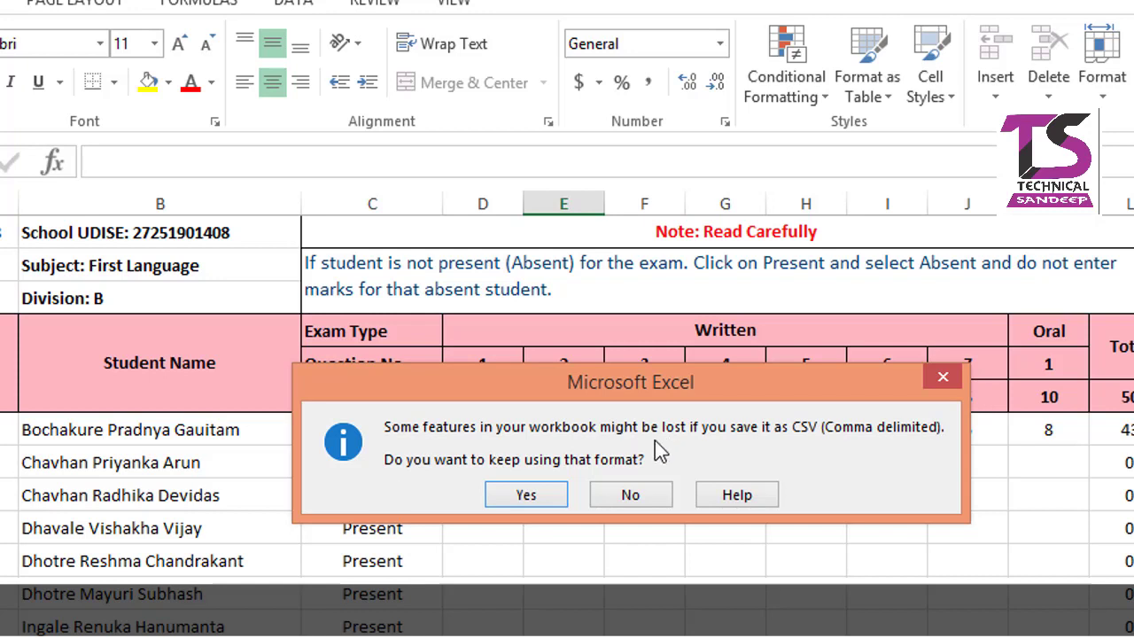
click(526, 492)
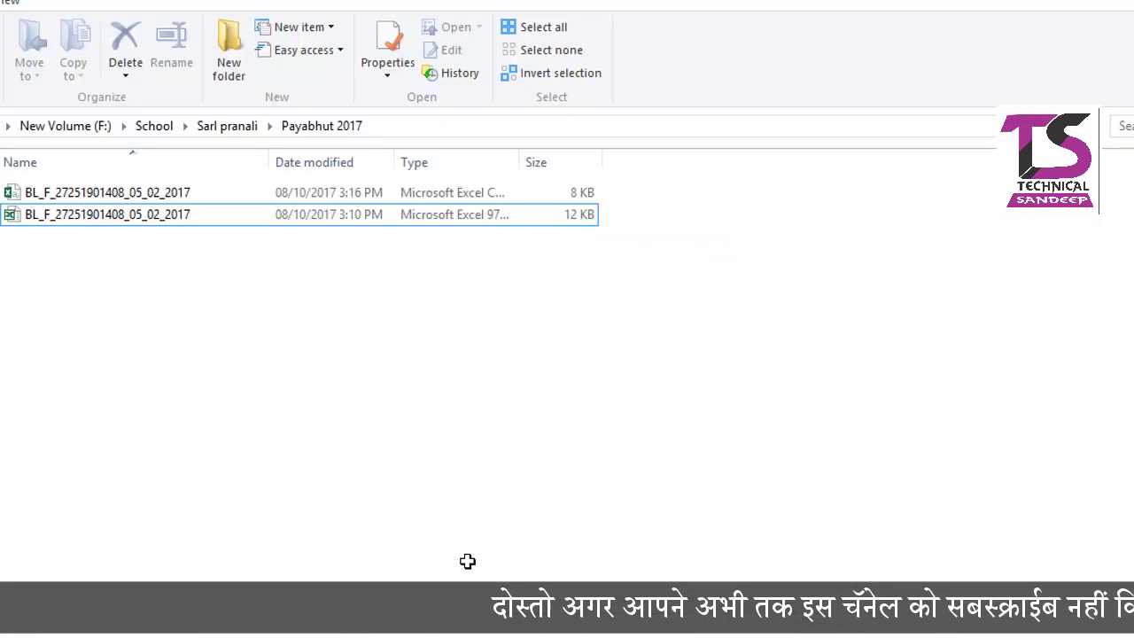
Step: Widen the Type column in Payabhut 2017 to confirm the CSV copy beside the original workbook
drag(112, 249, 103, 200)
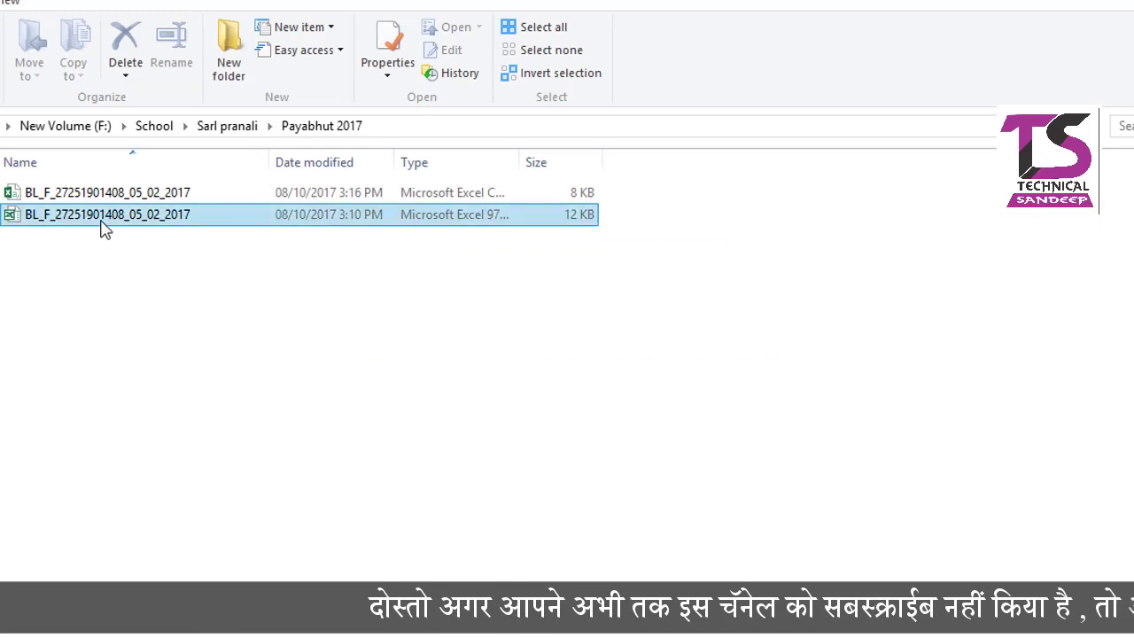
drag(250, 238, 162, 221)
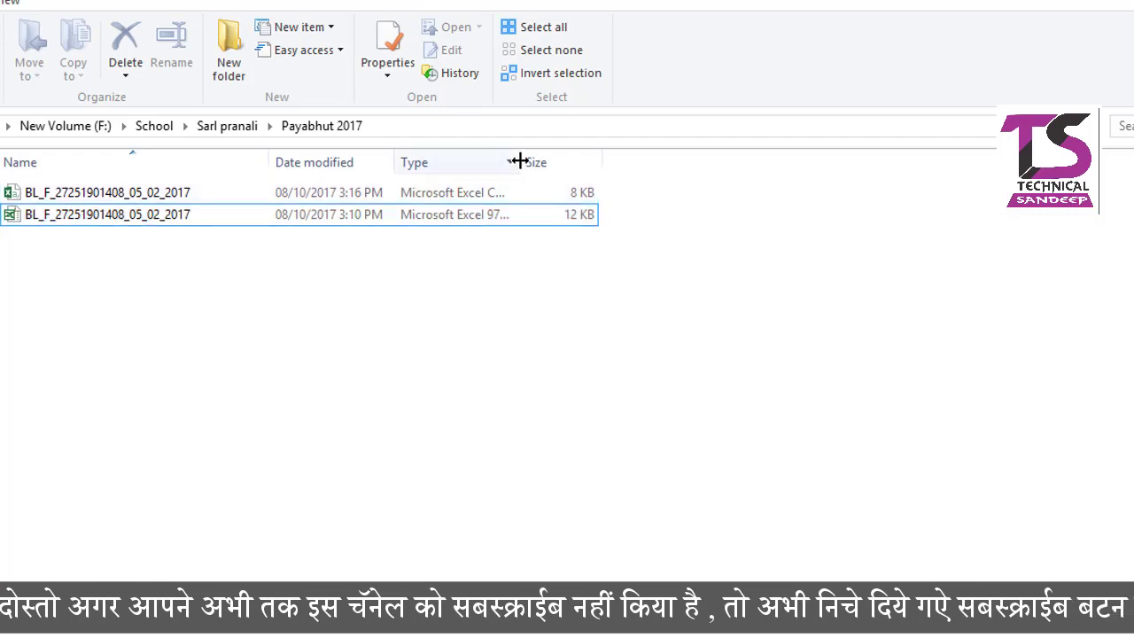
drag(519, 162, 667, 156)
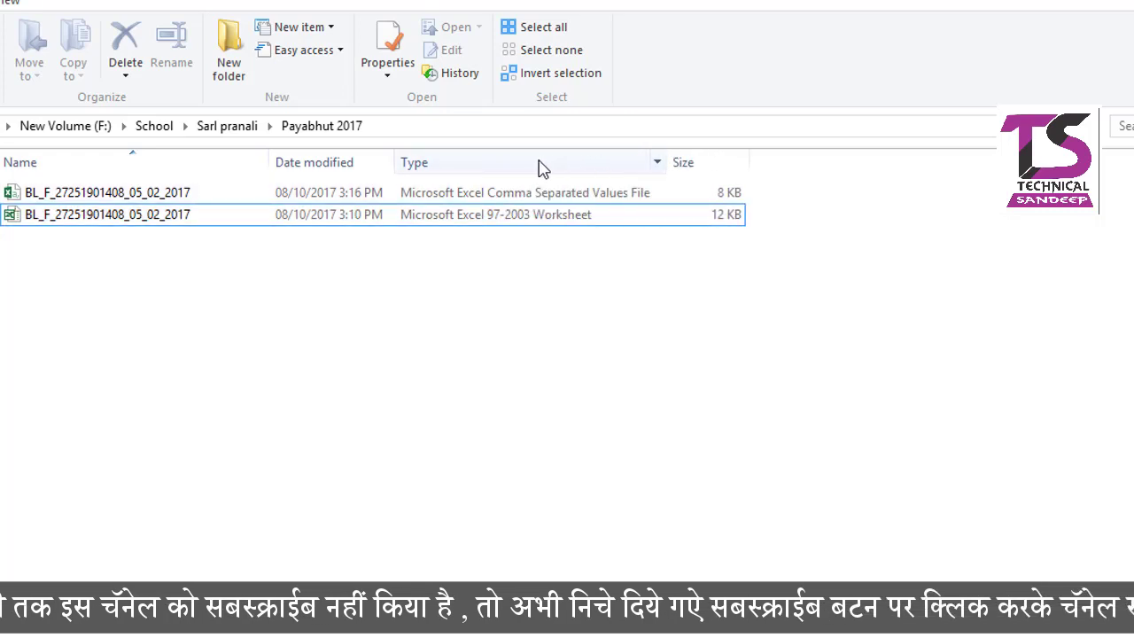
key(ctrl+a)
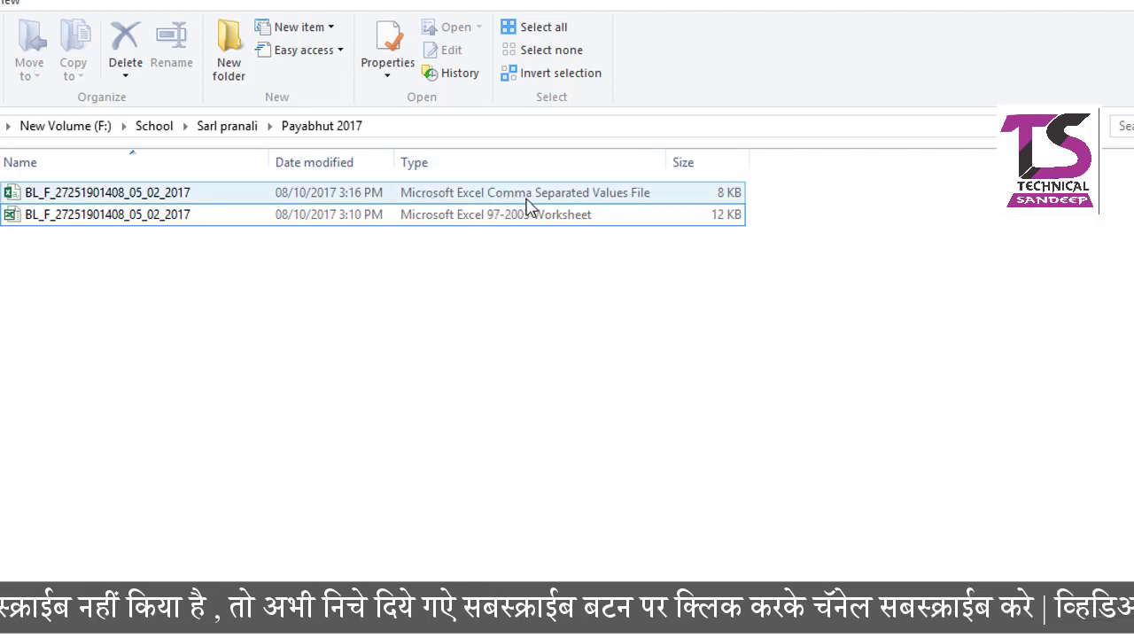
click(642, 210)
click(567, 297)
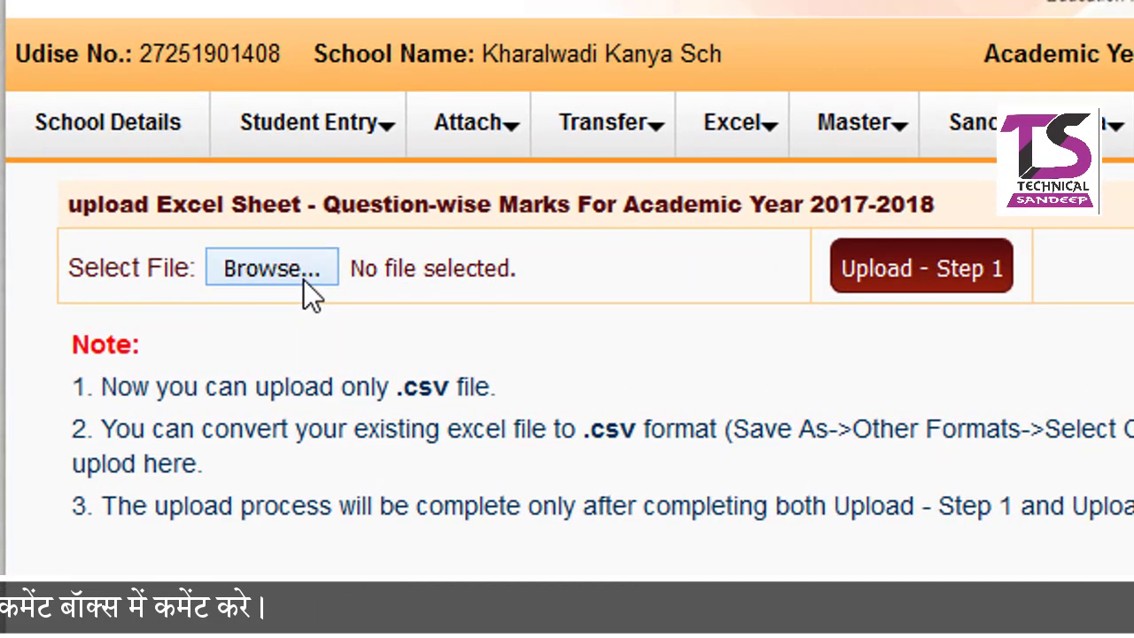
click(303, 281)
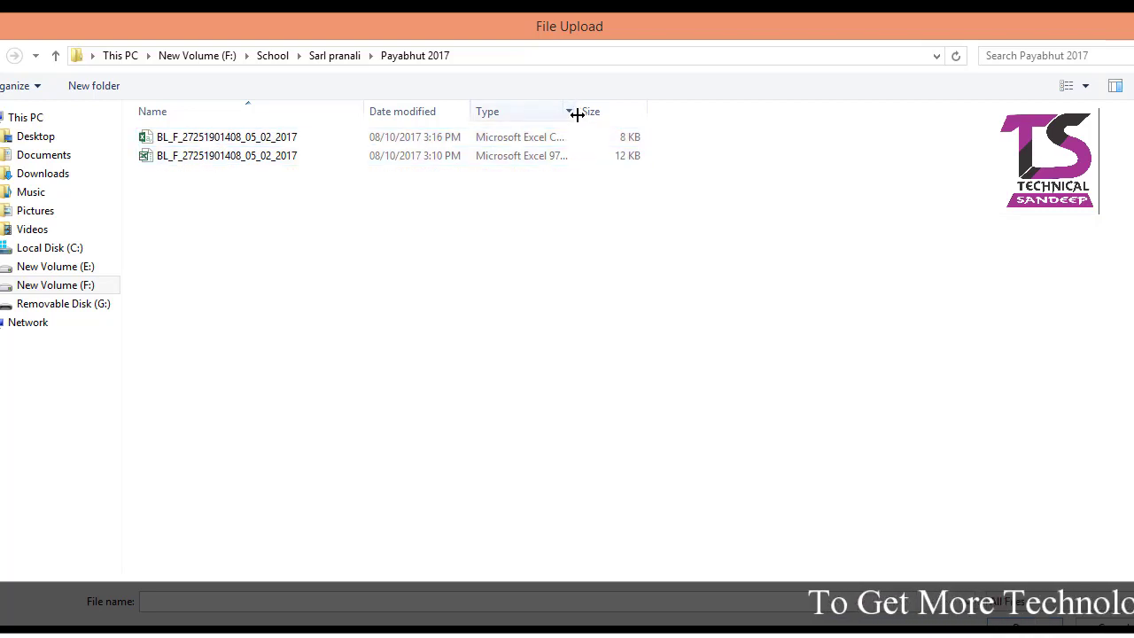
drag(571, 113, 649, 113)
click(194, 138)
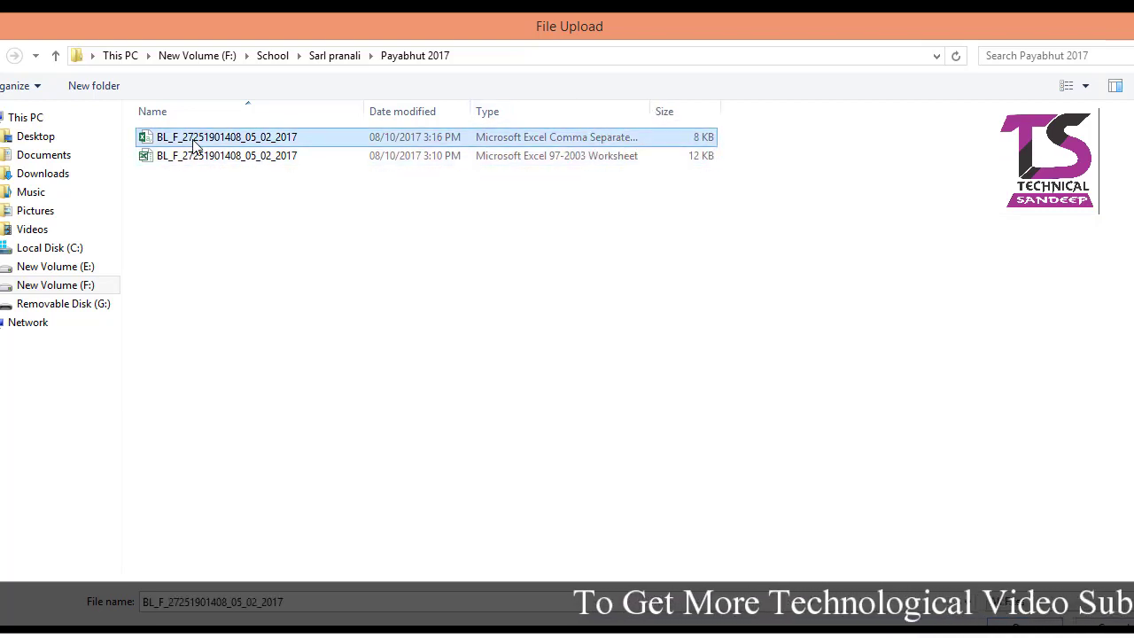
double_click(194, 144)
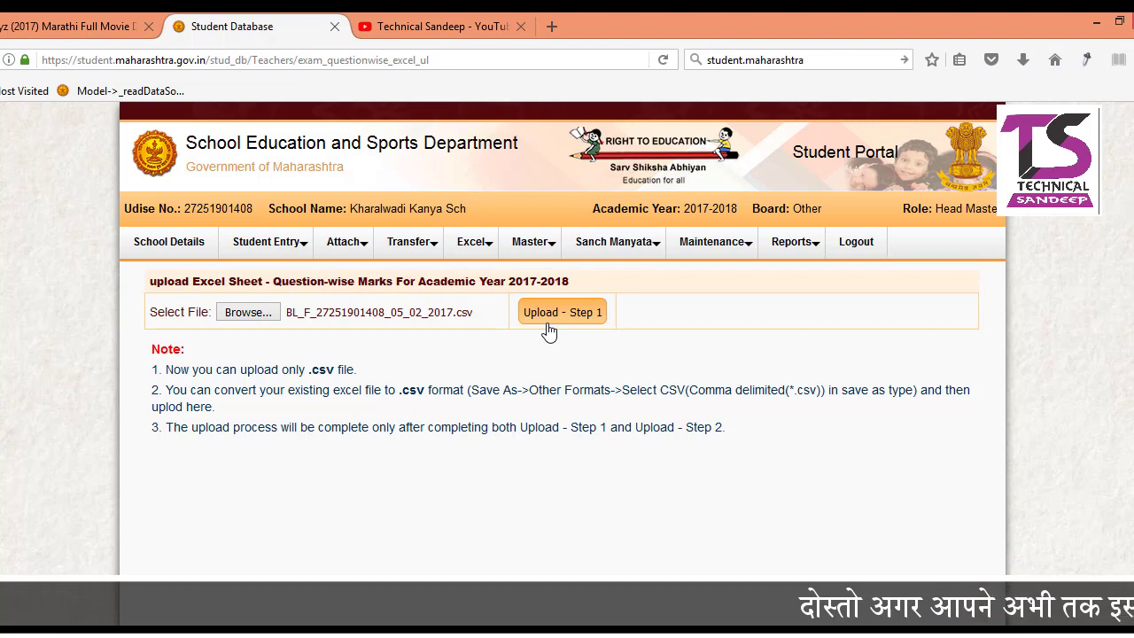
Step: Submit the attached CSV with Upload - Step 1
click(543, 322)
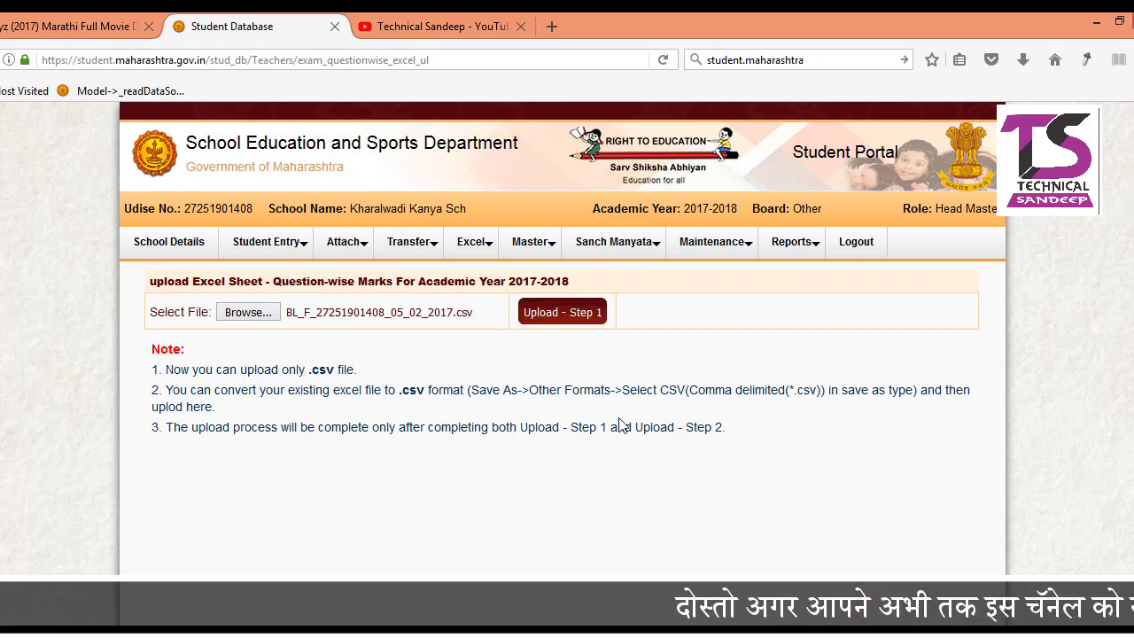
scroll(619, 474, down, 2)
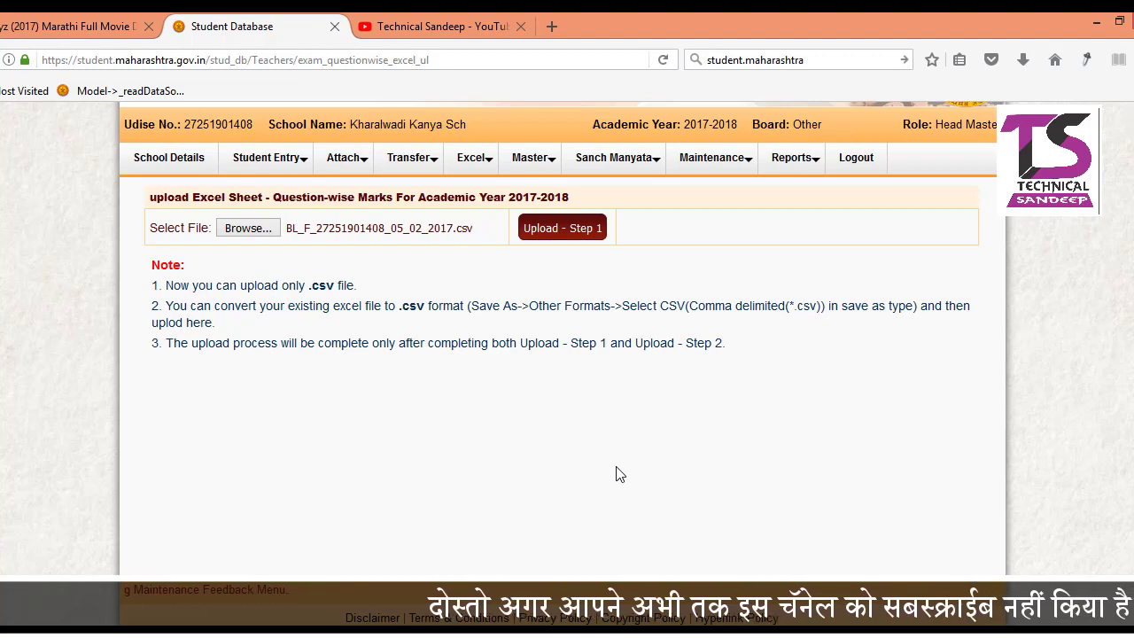
scroll(619, 474, up, 2)
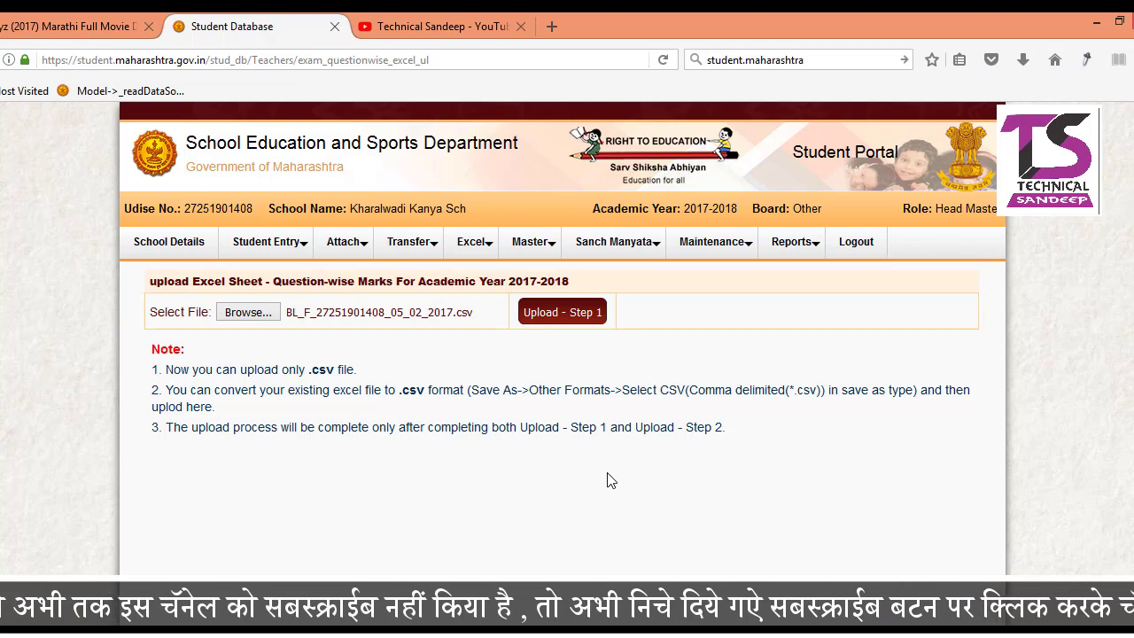
Step: On the Excel Download Questionwise page, set Exam Type to Baseline and Subject to Mathematics
click(517, 245)
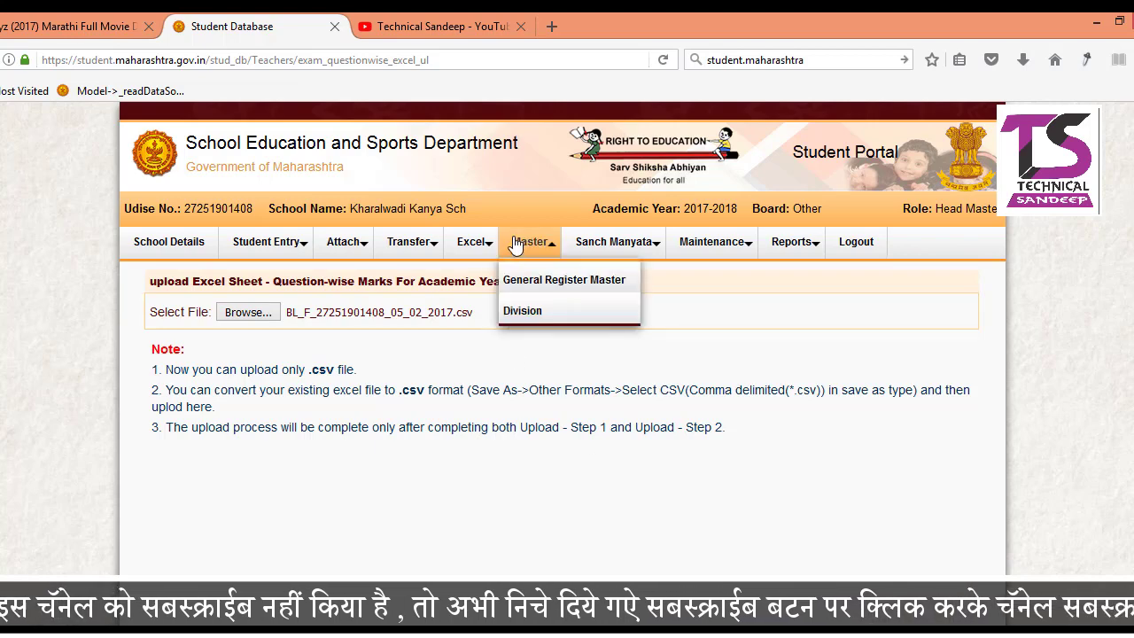
click(476, 244)
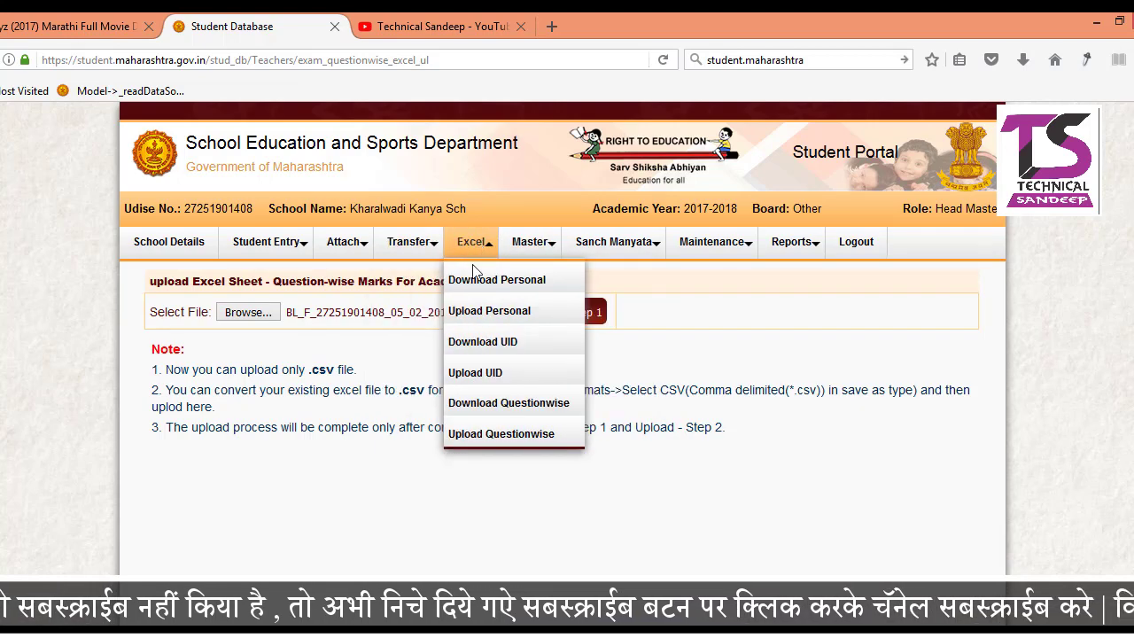
click(476, 405)
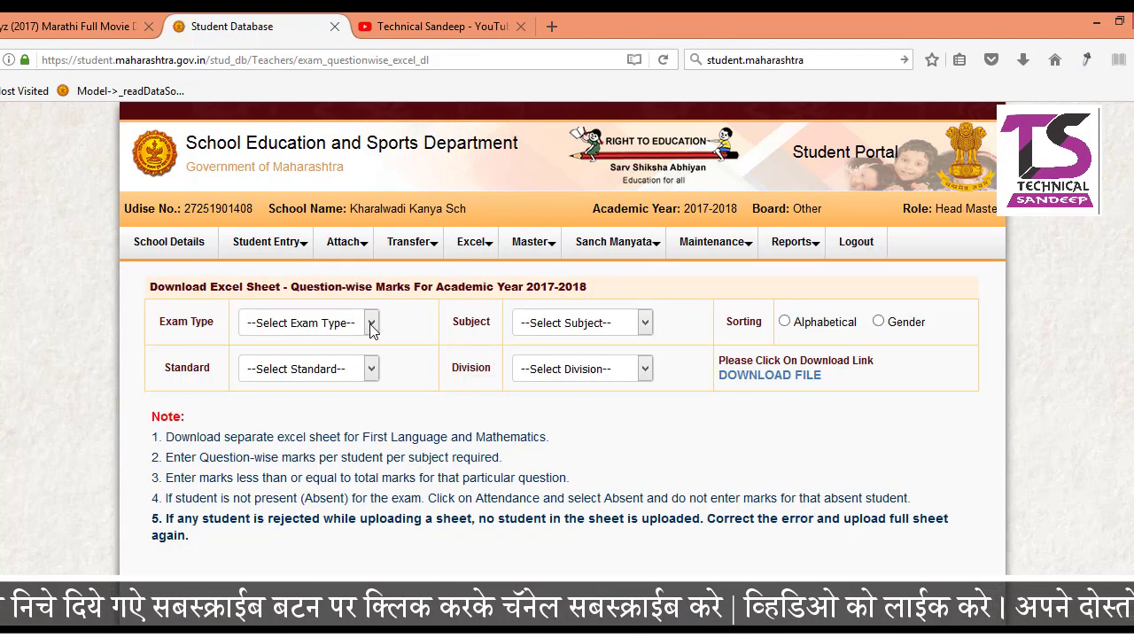
click(371, 324)
click(265, 360)
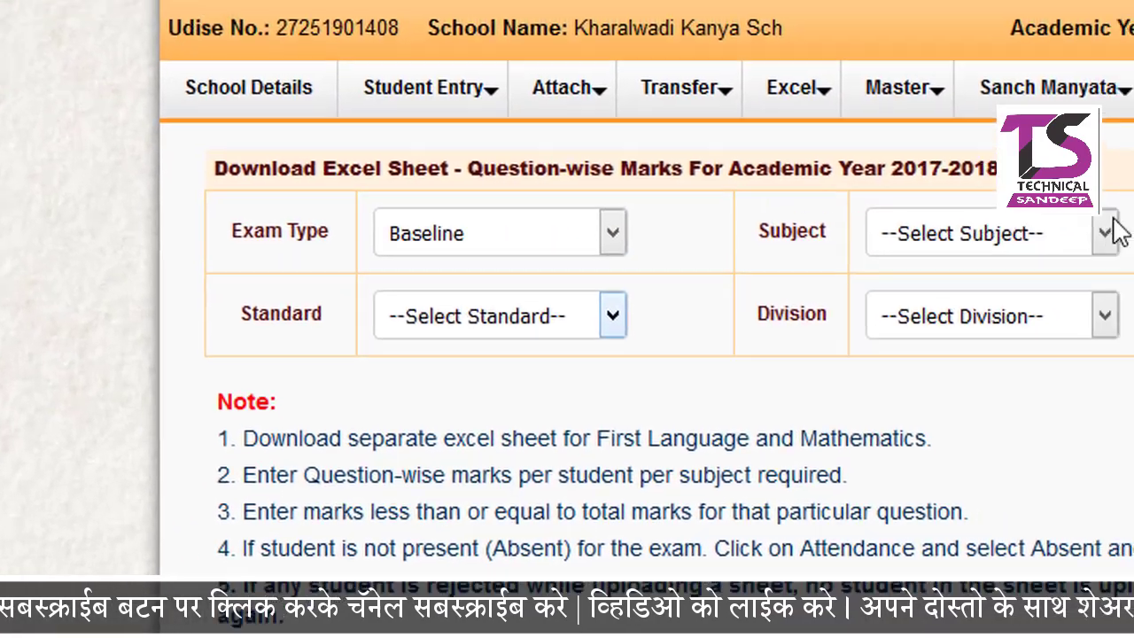
click(1118, 210)
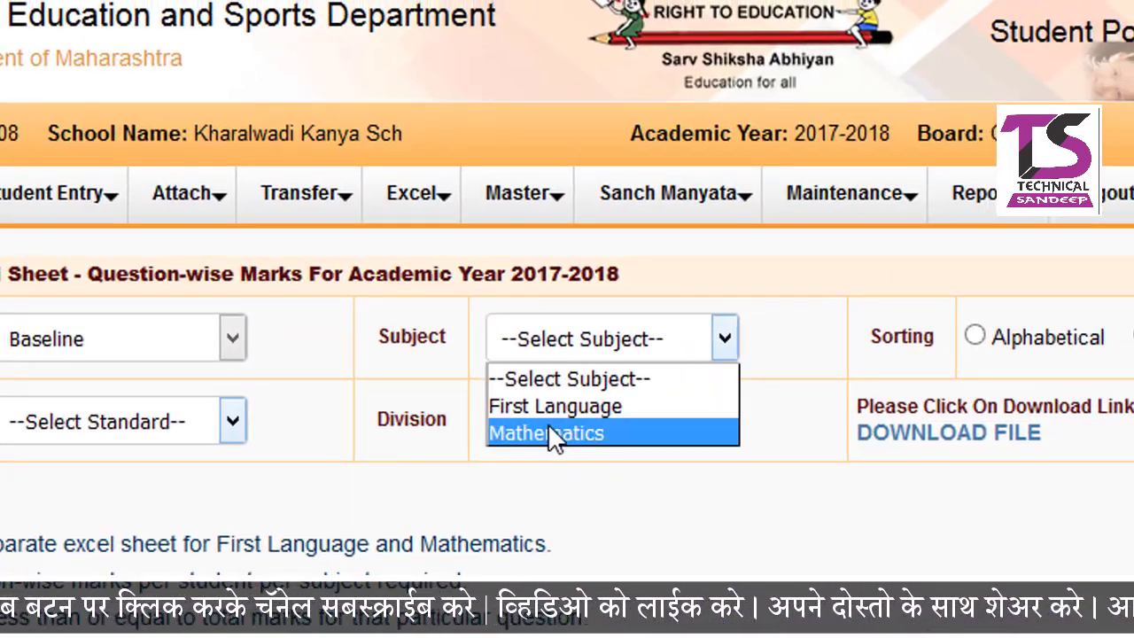
click(548, 426)
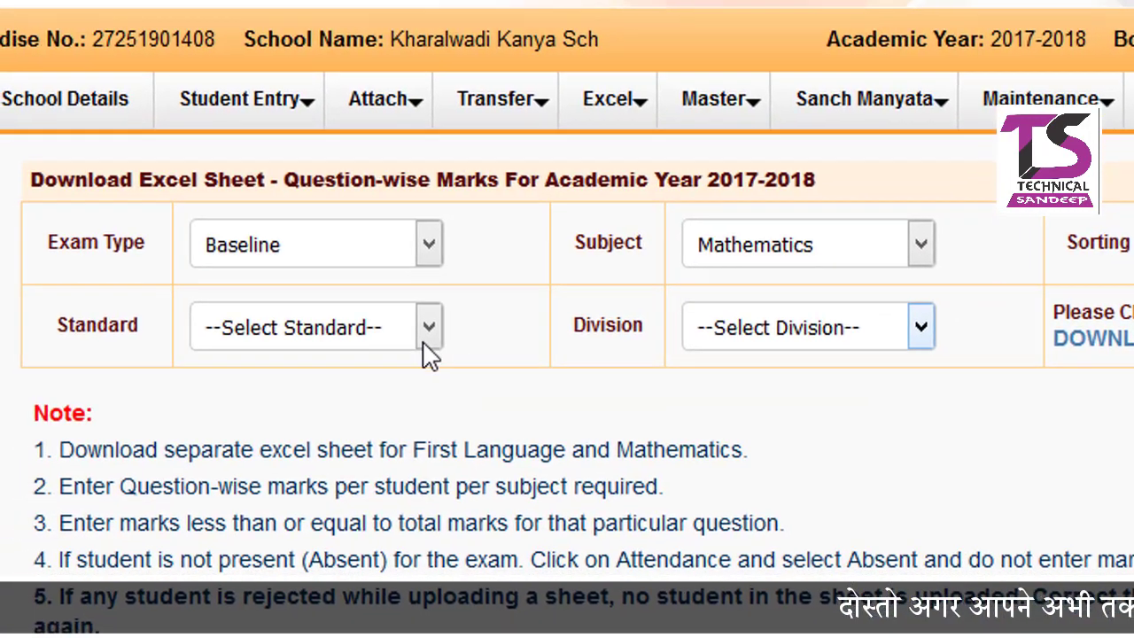
Step: Choose 5th Standard, division B, and download the Mathematics marks sheet, confirming the save
click(429, 330)
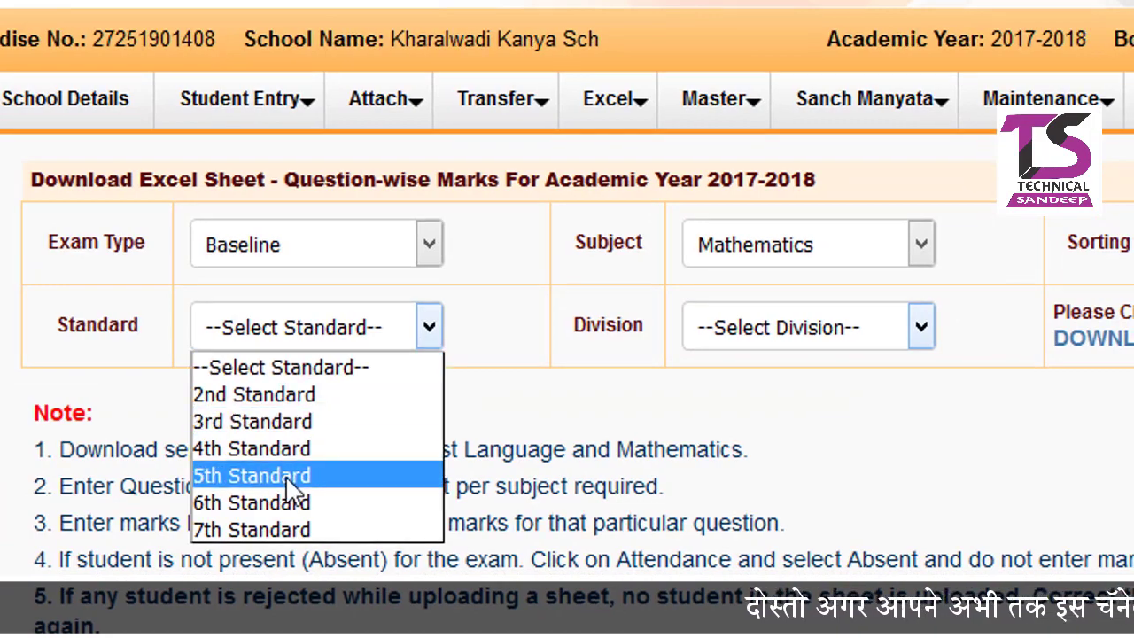
click(288, 476)
click(485, 375)
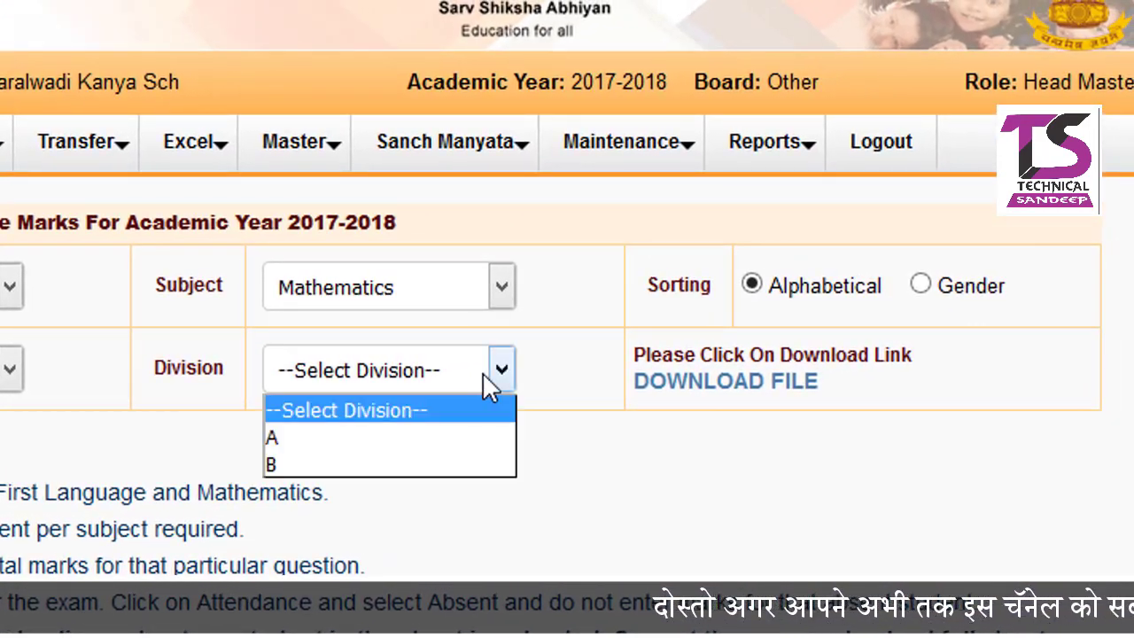
click(330, 468)
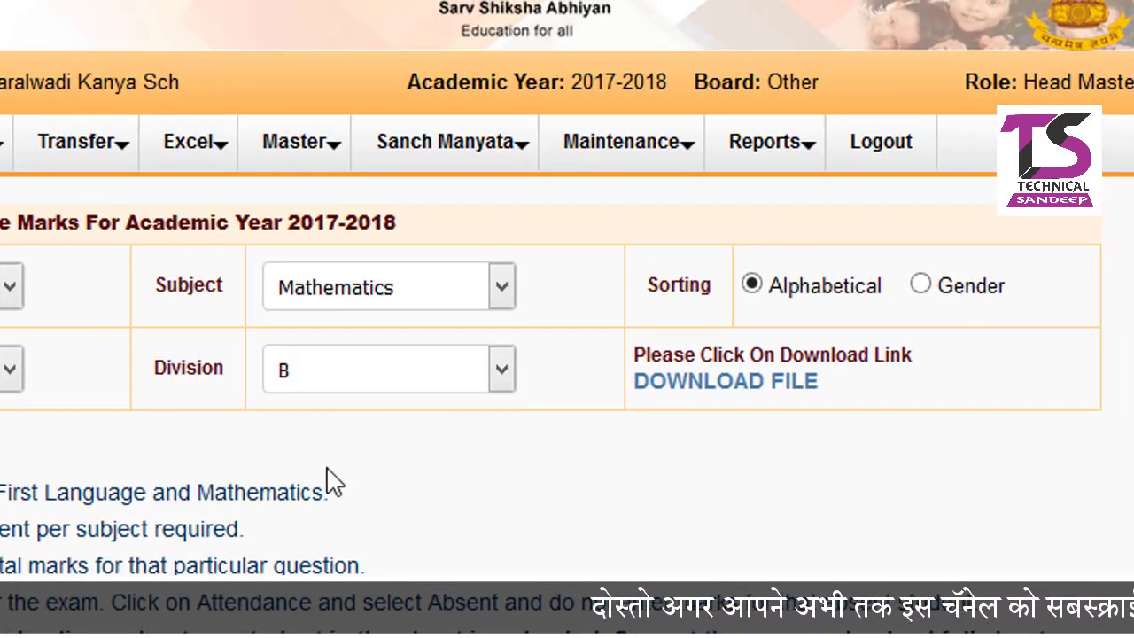
click(767, 394)
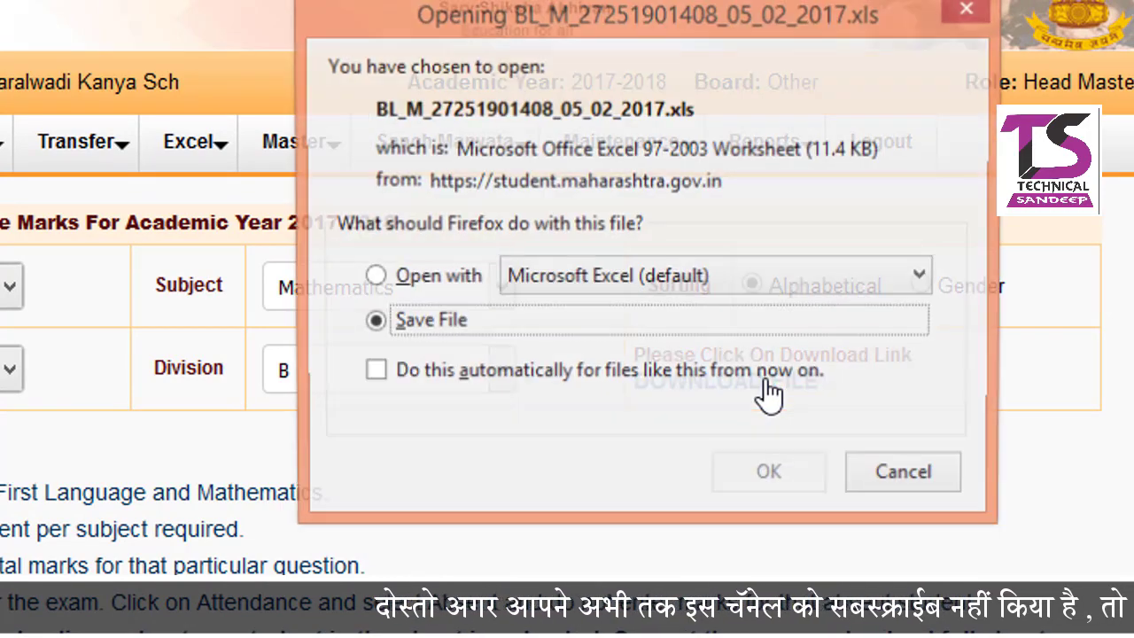
click(767, 480)
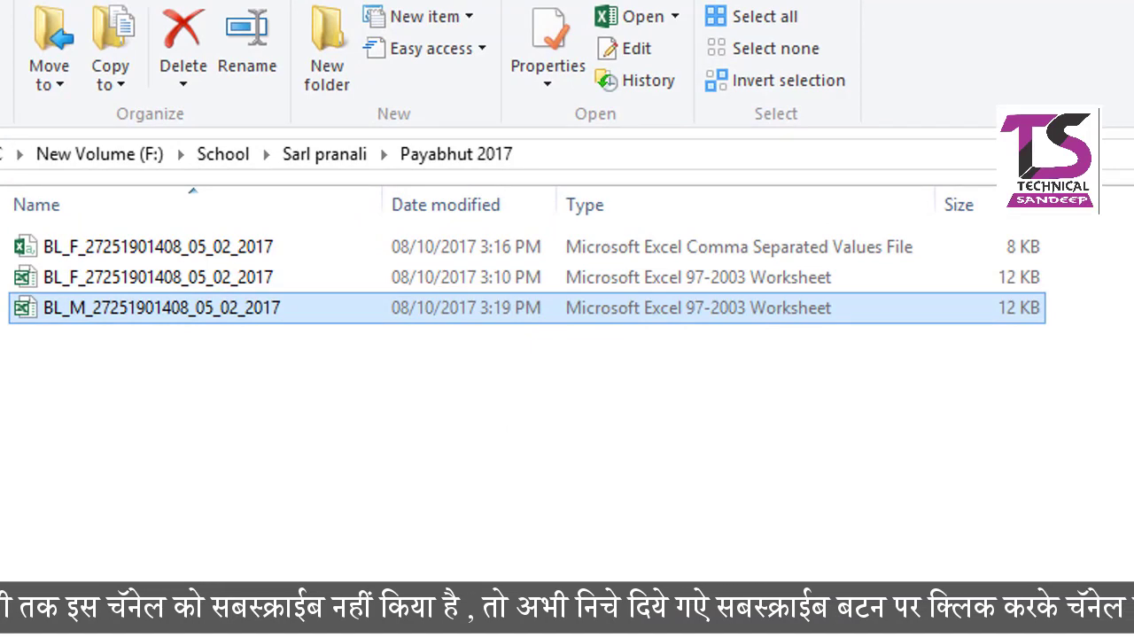
ctrl+click(98, 254)
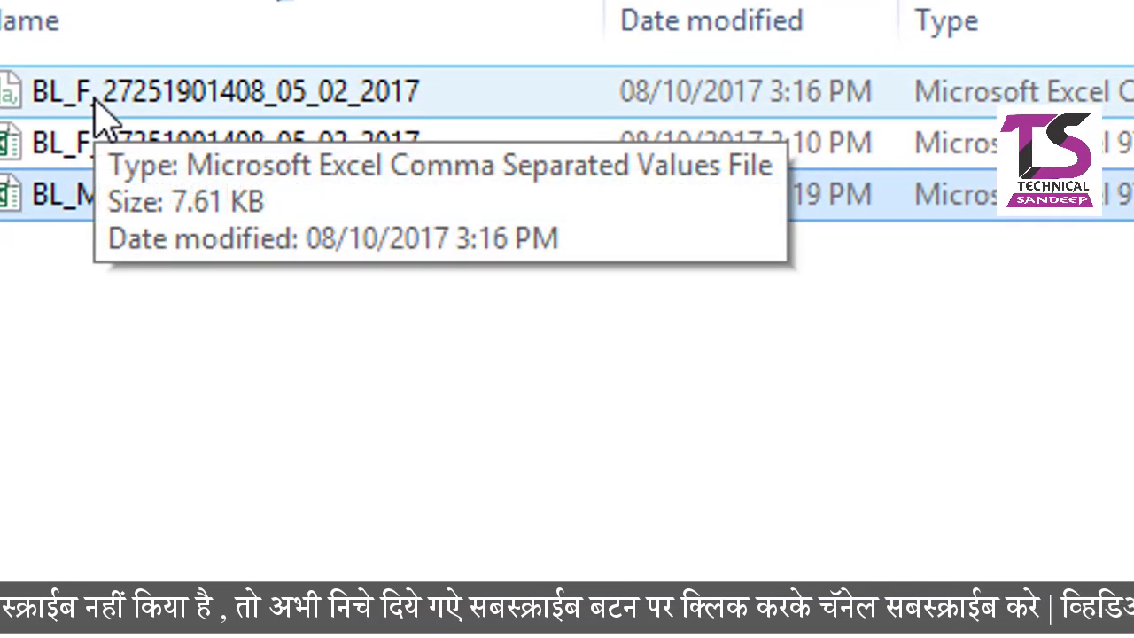
click(97, 200)
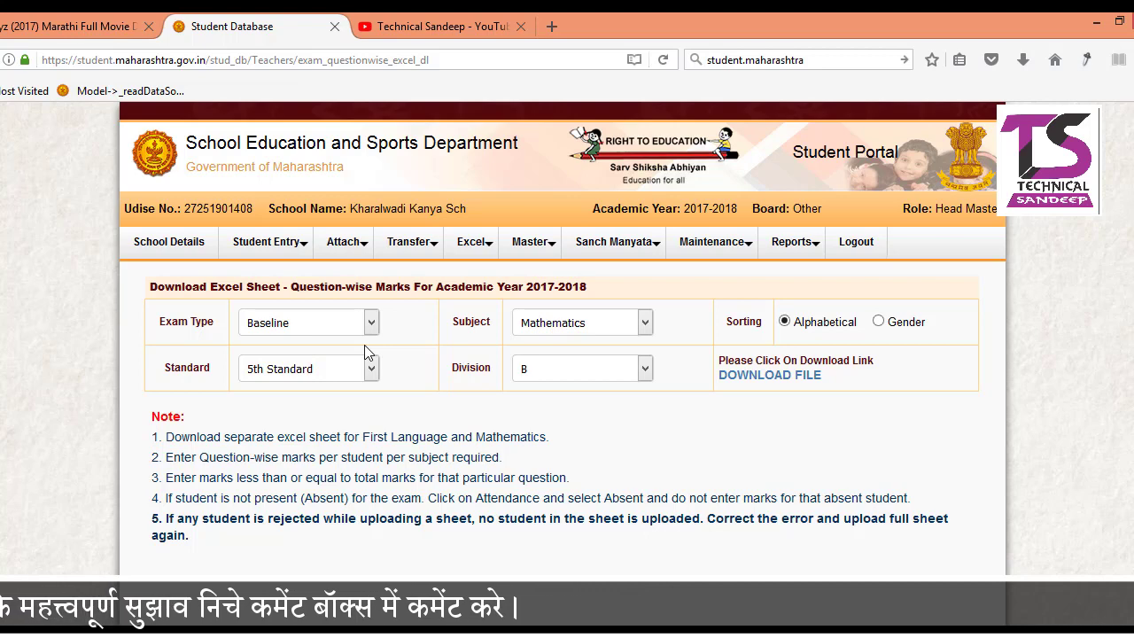
Step: Switch to the Technical Sandeep channel's Videos tab and scroll through its uploaded tutorials
key(ctrl+Tab)
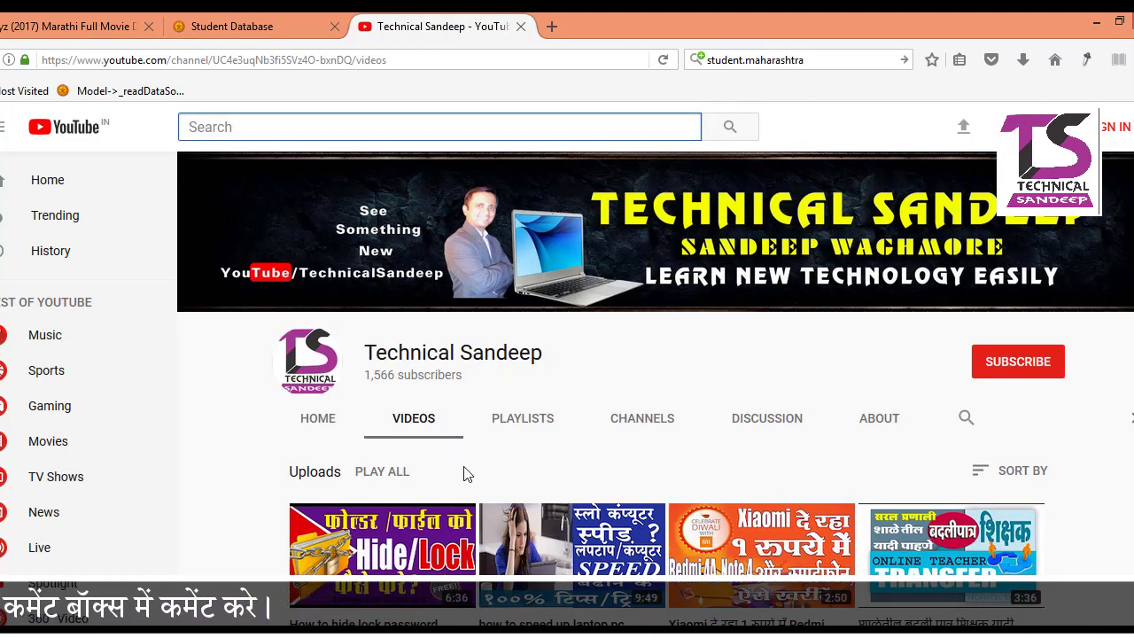
scroll(467, 474, down, 2)
mouse_move(382, 470)
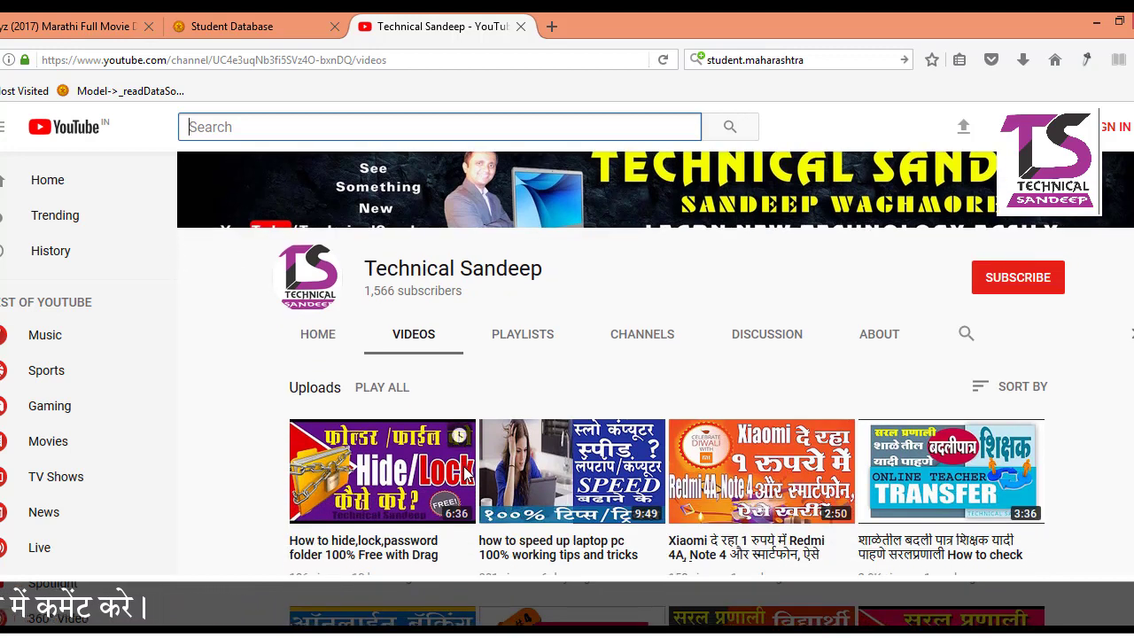
scroll(465, 474, up, 2)
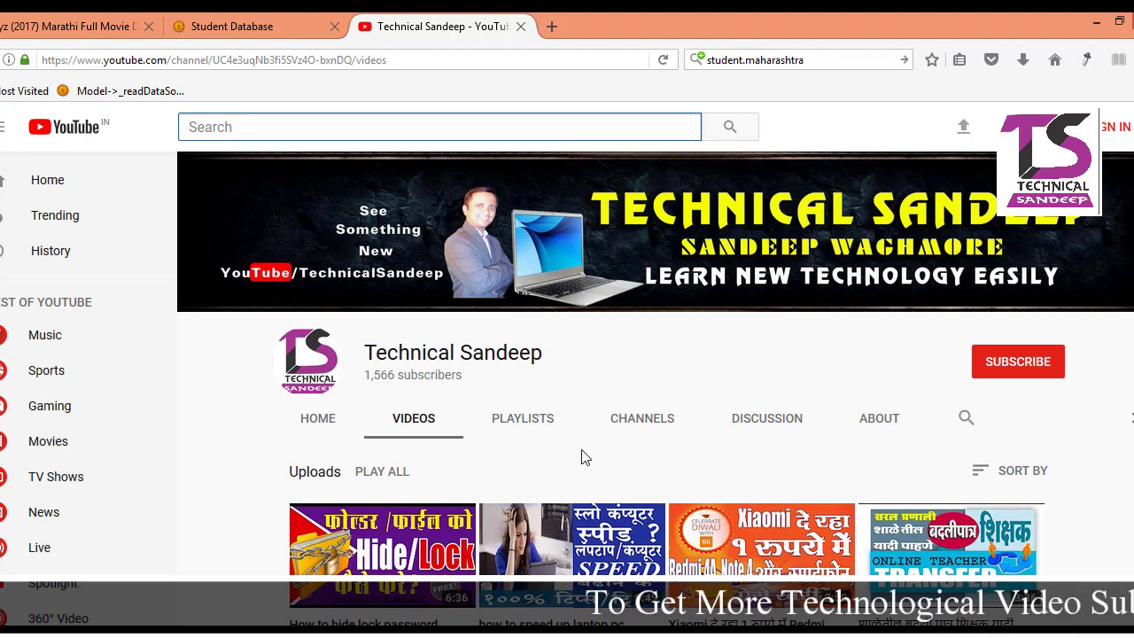
scroll(628, 435, down, 5)
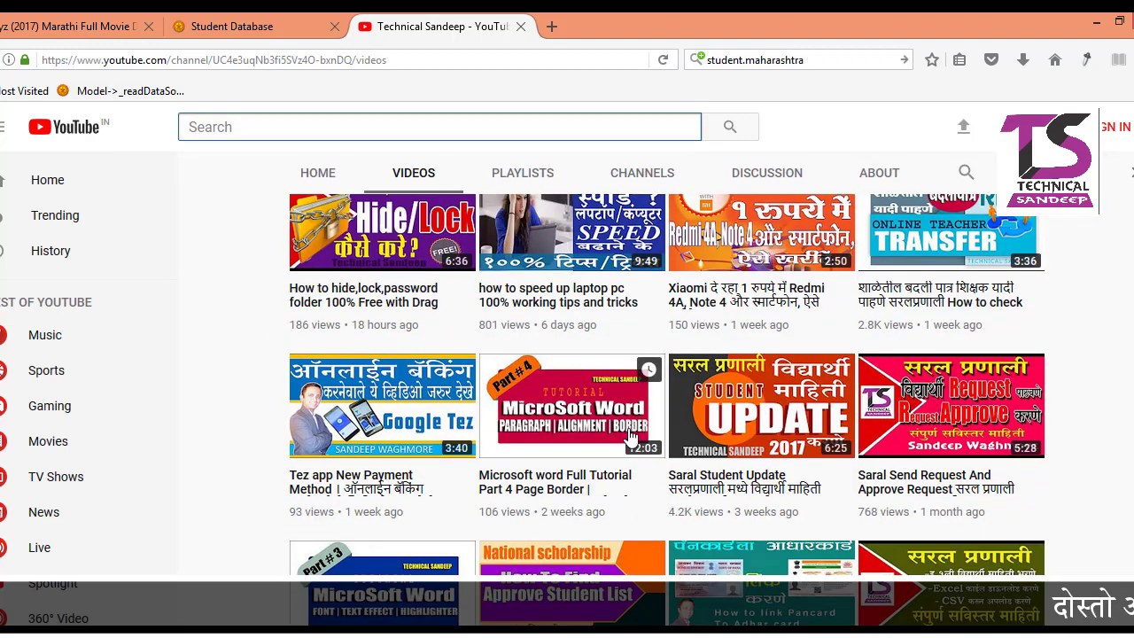
scroll(630, 437, up, 1)
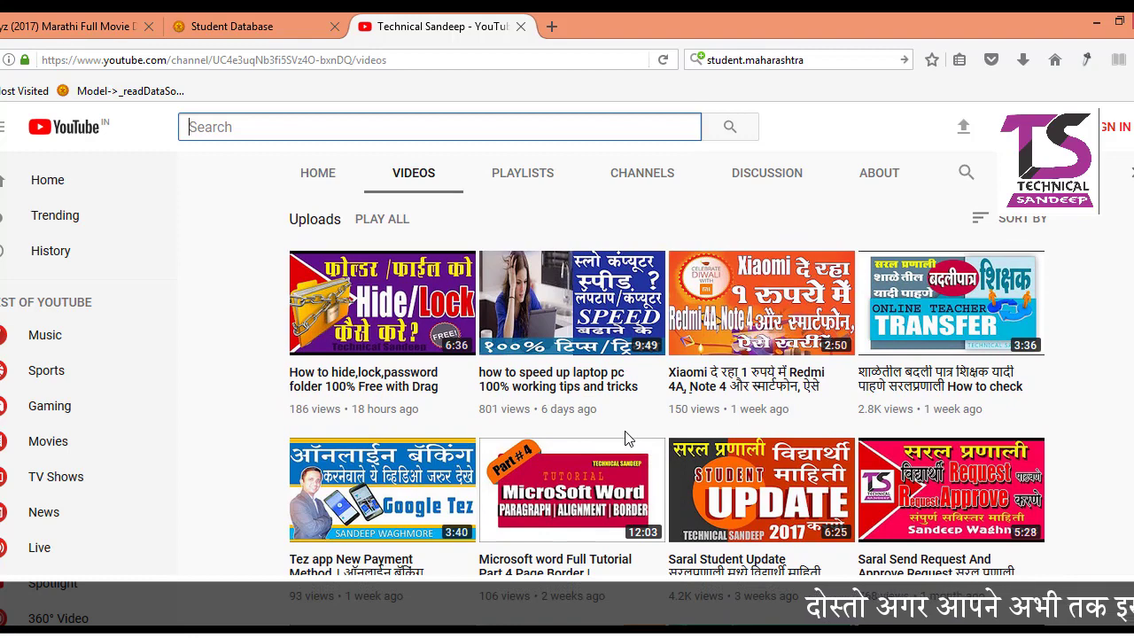
scroll(624, 438, down, 2)
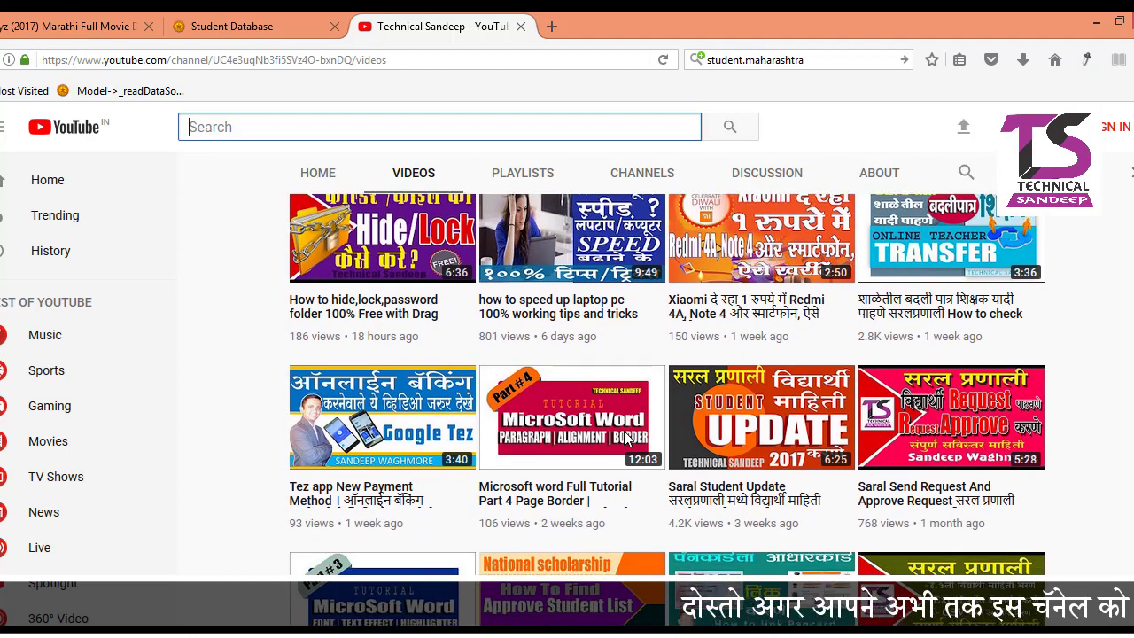
scroll(624, 437, down, 2)
scroll(628, 438, down, 2)
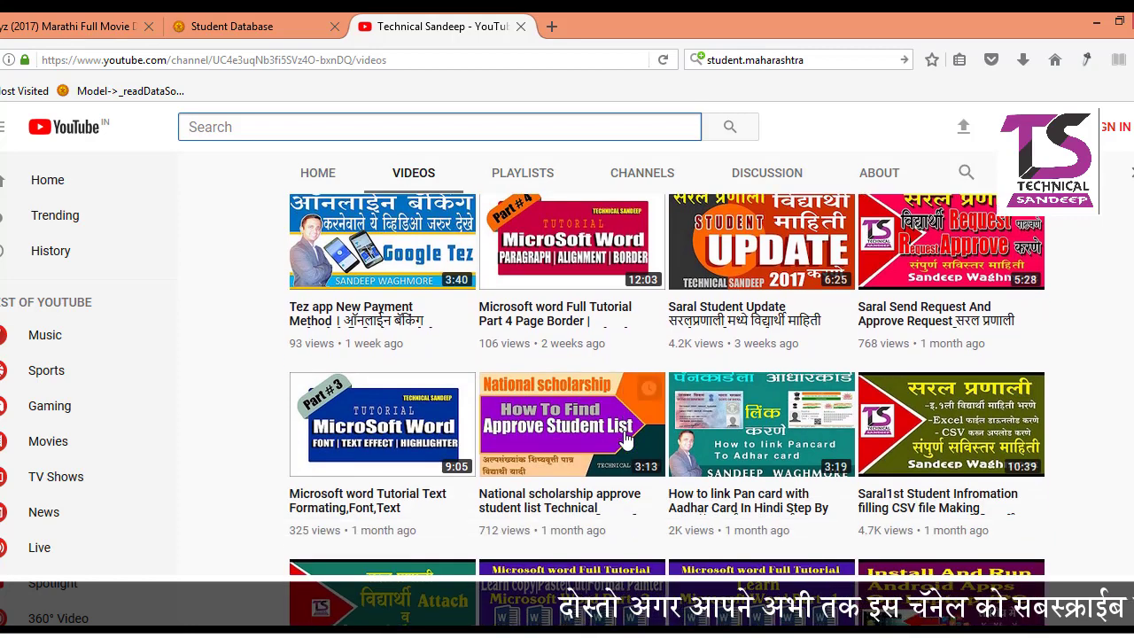
scroll(627, 438, down, 2)
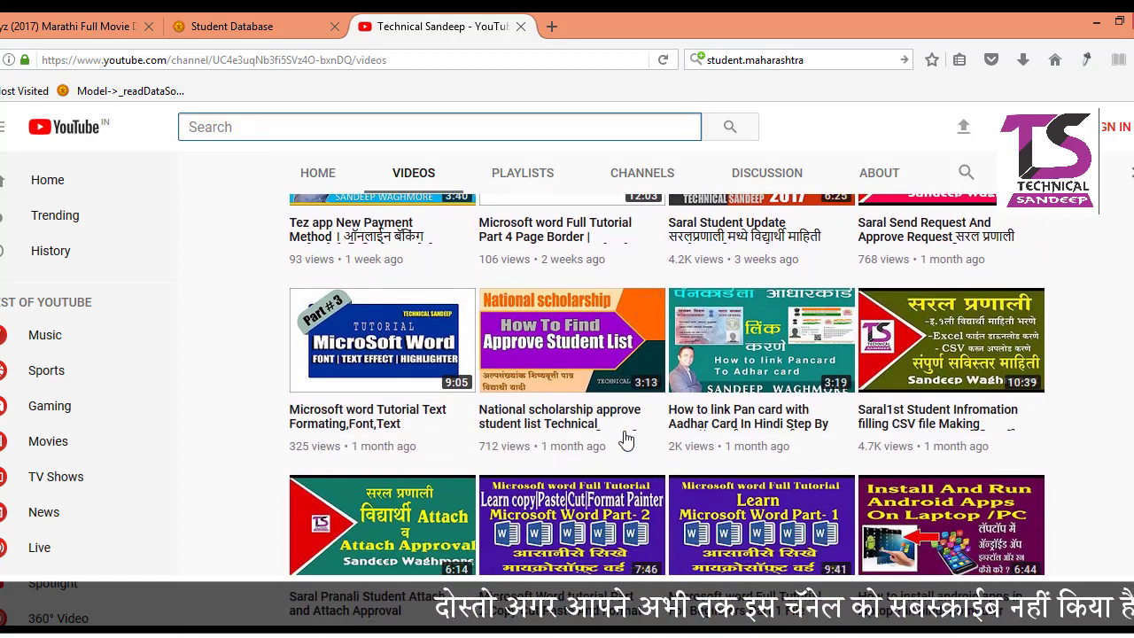